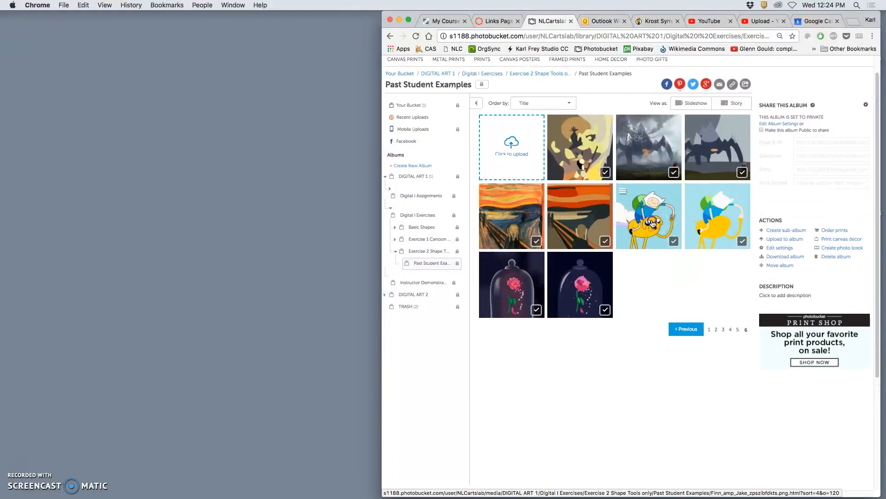
# - Open the spider-like mountain creature example and compare each original artwork with its simplified shape version, through the rose under the glass dome
pyautogui.click(652, 224)
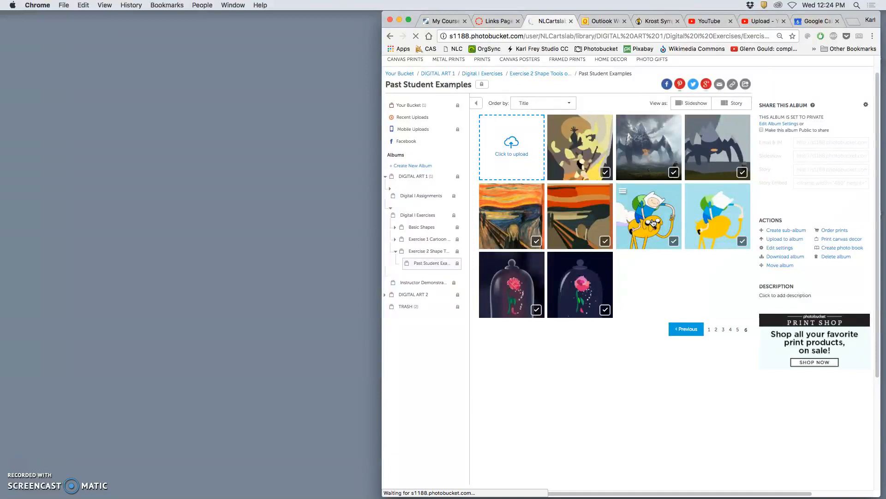
pyautogui.click(636, 152)
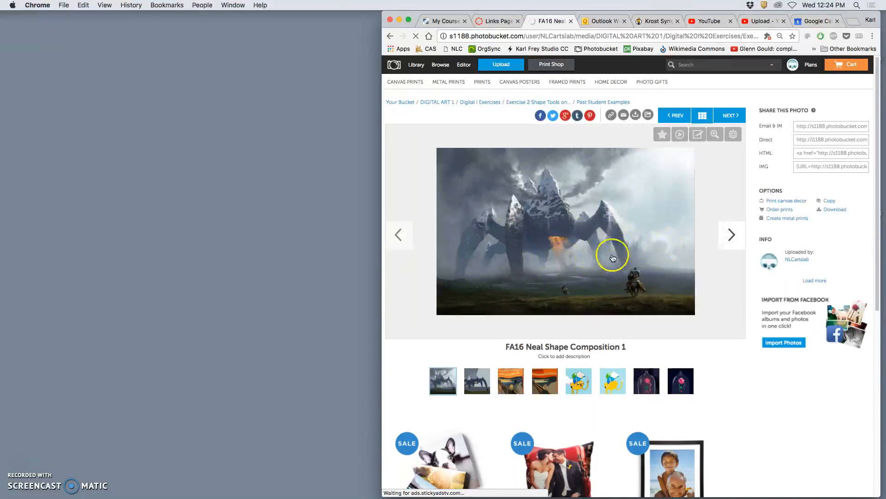
pyautogui.click(732, 236)
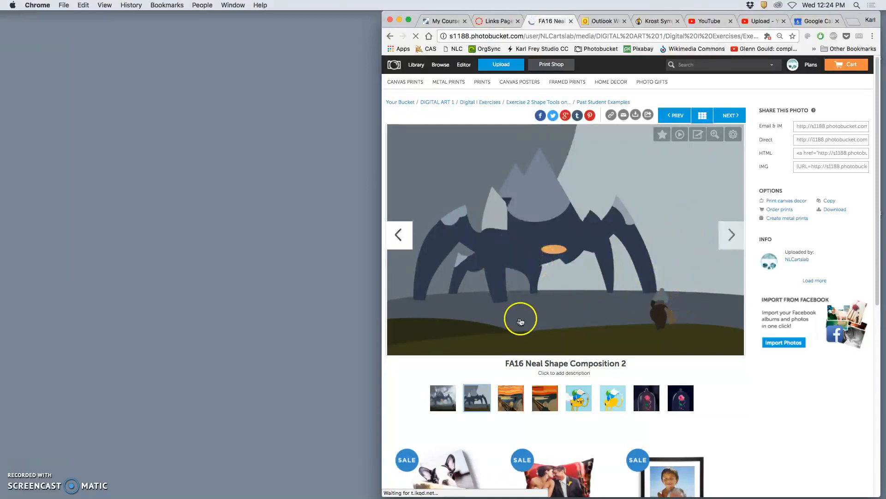
pyautogui.click(732, 234)
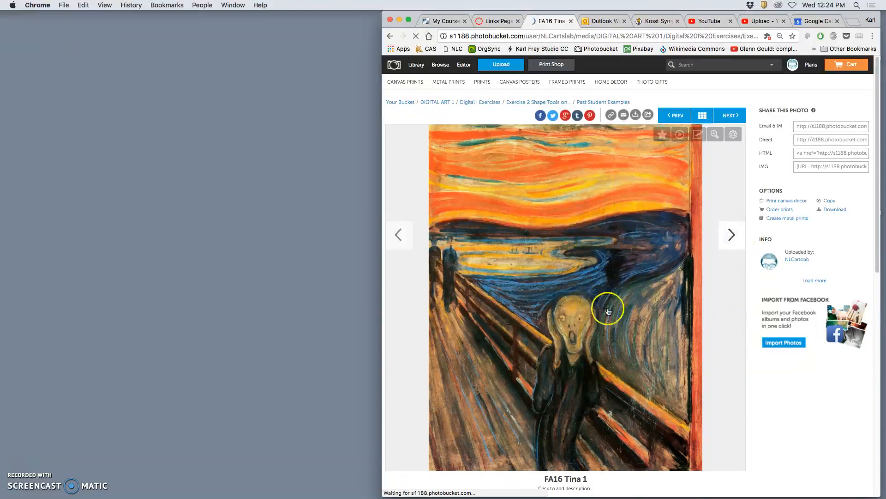
pyautogui.click(732, 237)
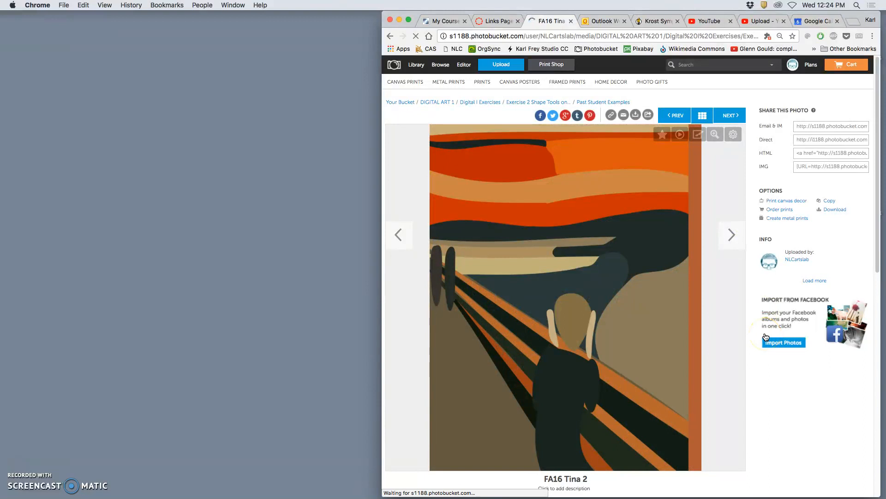
pyautogui.click(738, 240)
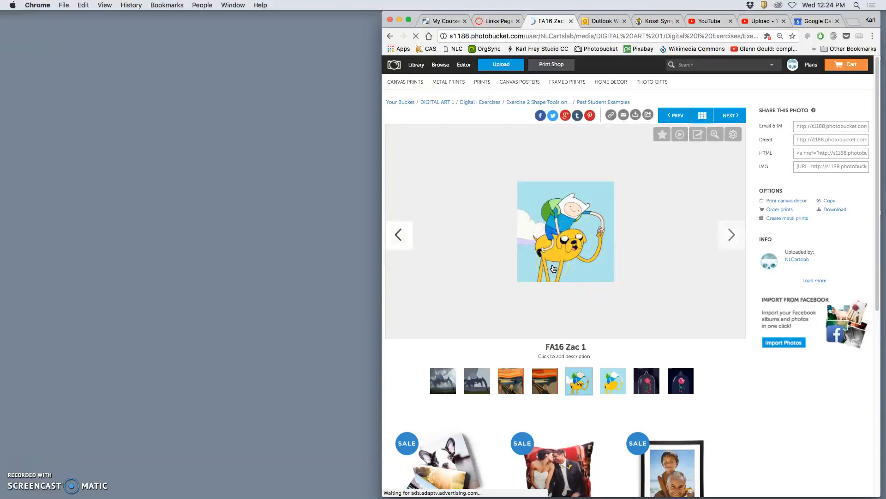
pyautogui.click(732, 235)
pyautogui.click(718, 319)
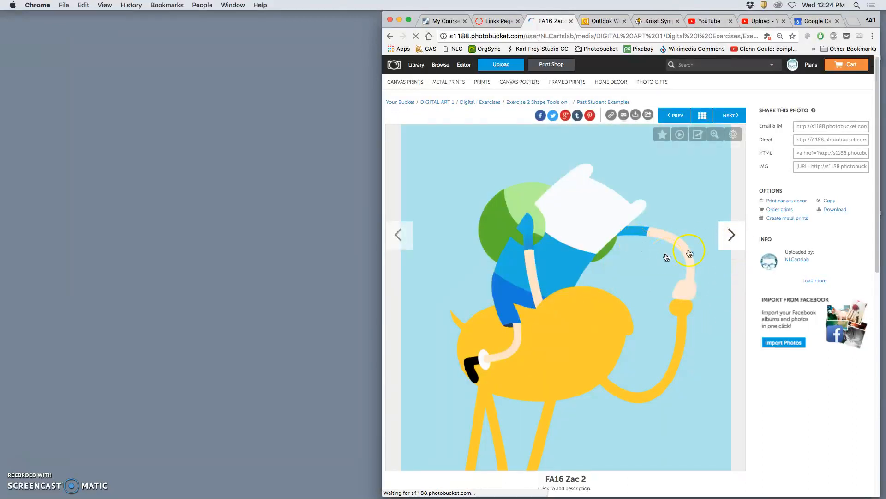
pyautogui.click(732, 238)
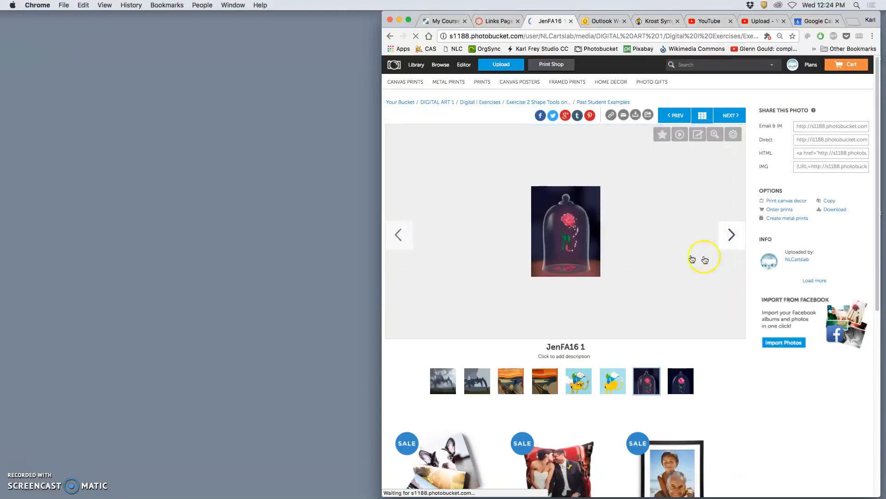
pyautogui.click(732, 238)
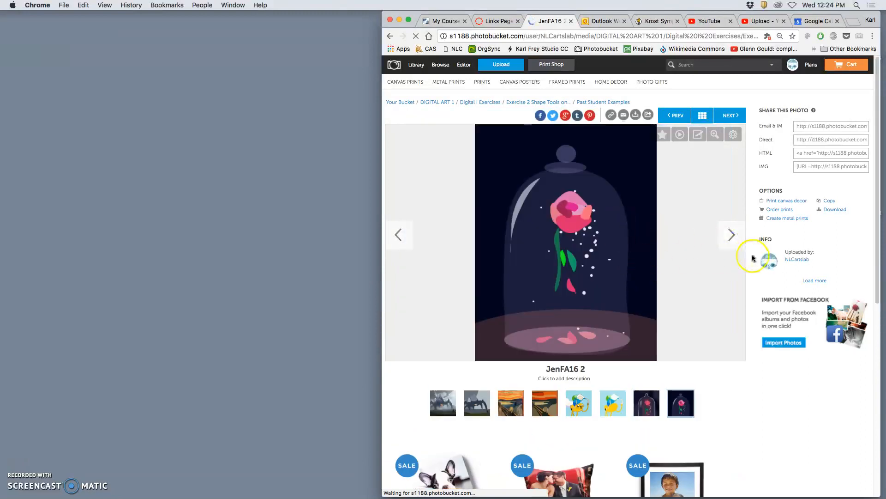
# - Examine the next student shape compositions, from the guitar player 1b through the polar bear photo 7a
pyautogui.click(731, 238)
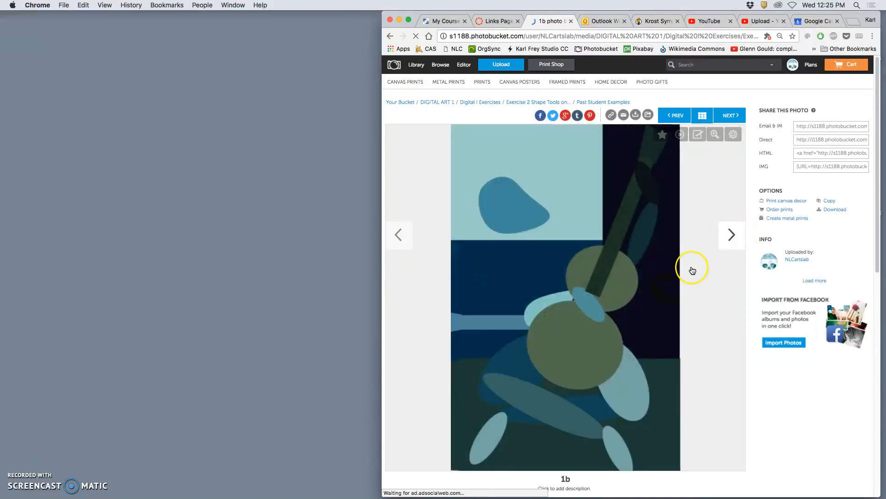
pyautogui.click(733, 241)
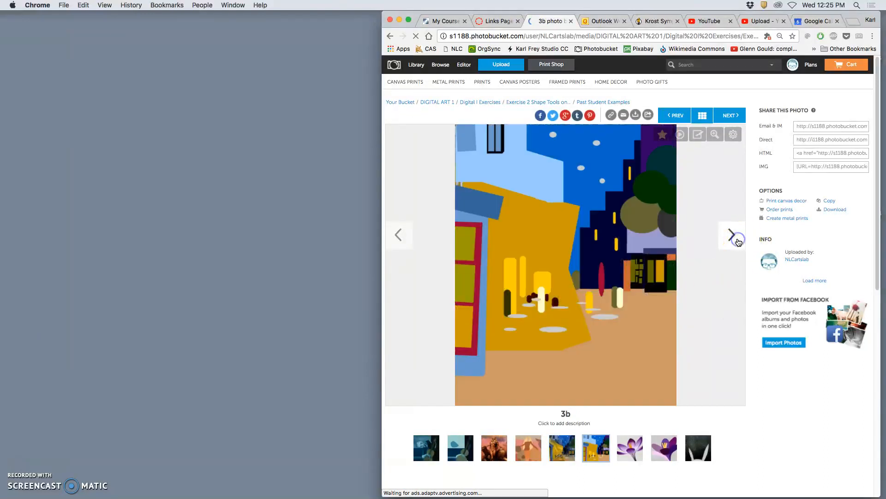
pyautogui.click(737, 239)
pyautogui.click(738, 240)
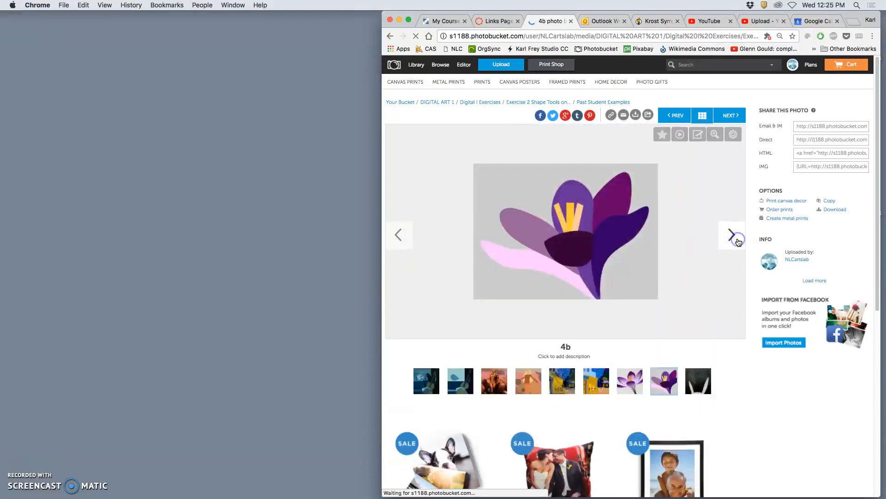
pyautogui.click(738, 240)
pyautogui.click(738, 240)
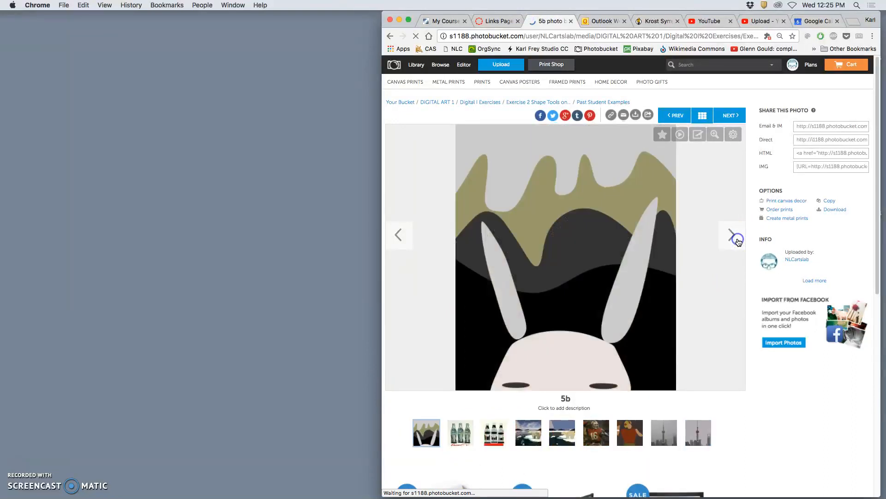
pyautogui.click(737, 240)
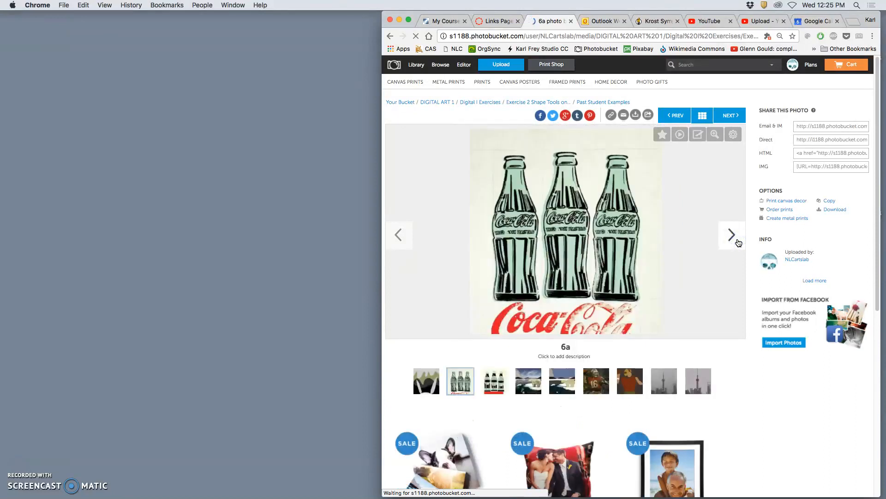
pyautogui.click(738, 241)
pyautogui.click(738, 241)
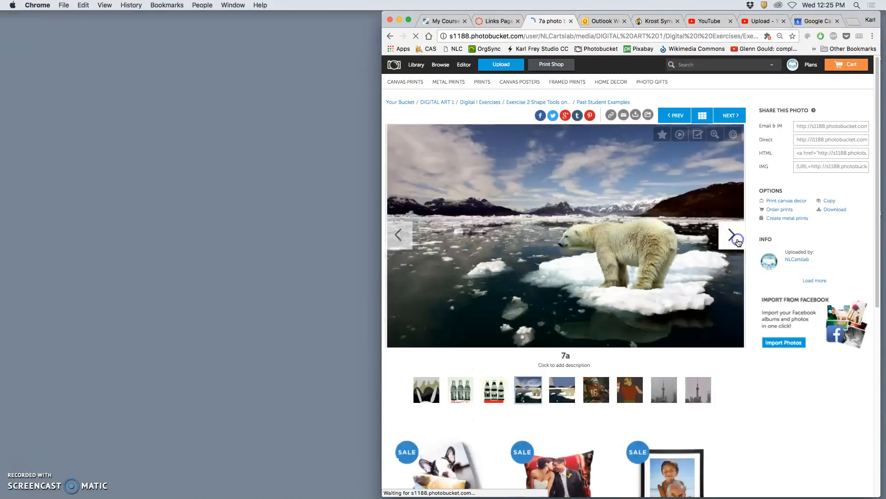
# - Compare the originals and shape versions from the football player 8a through the landscape composition 12b
pyautogui.click(738, 241)
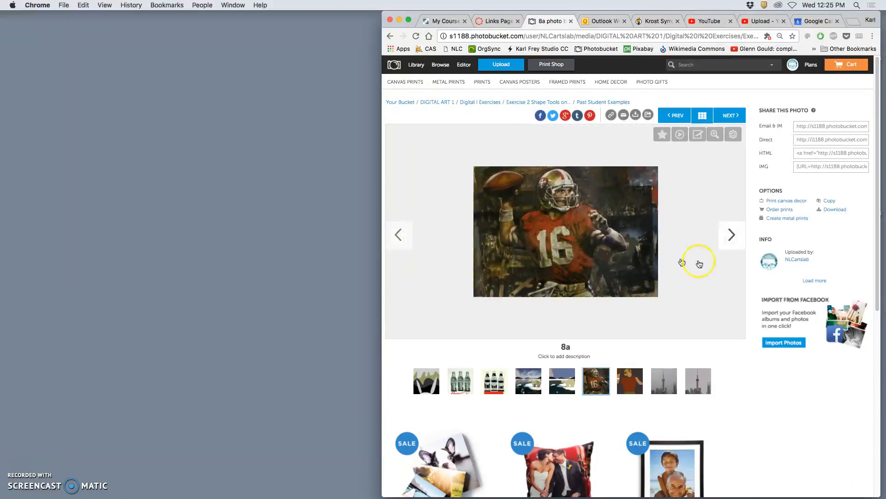
pyautogui.click(732, 234)
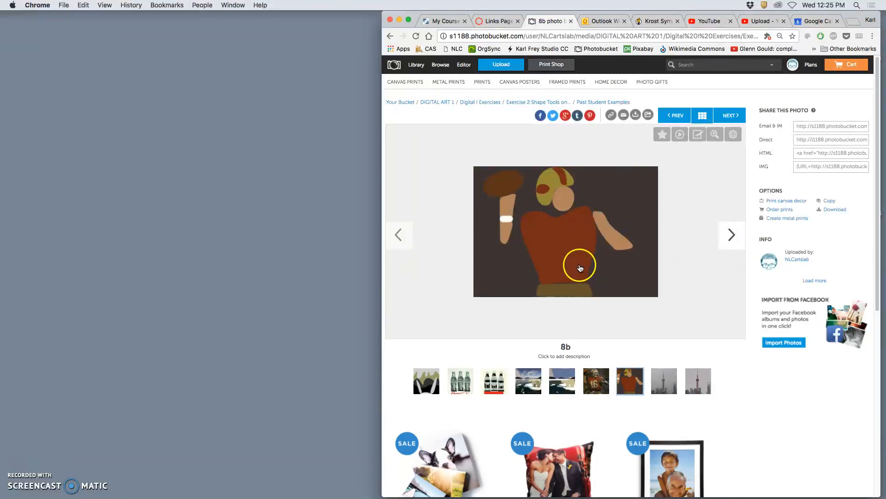
pyautogui.click(731, 237)
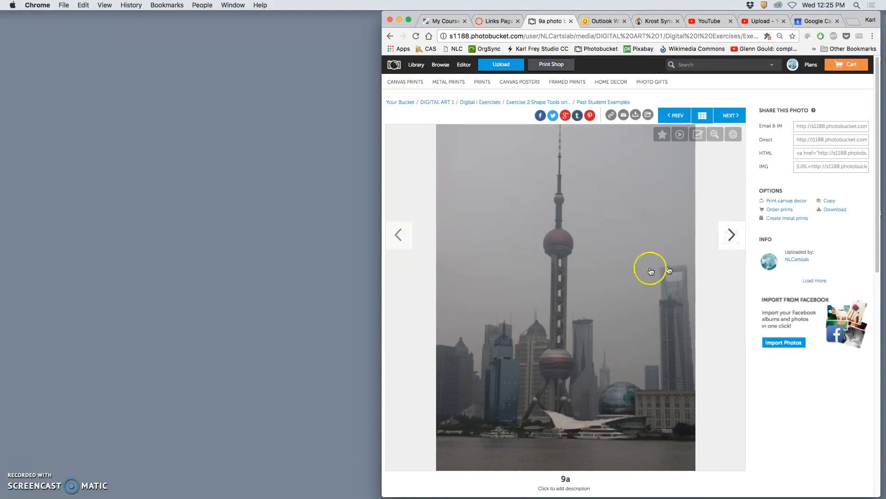
pyautogui.click(731, 238)
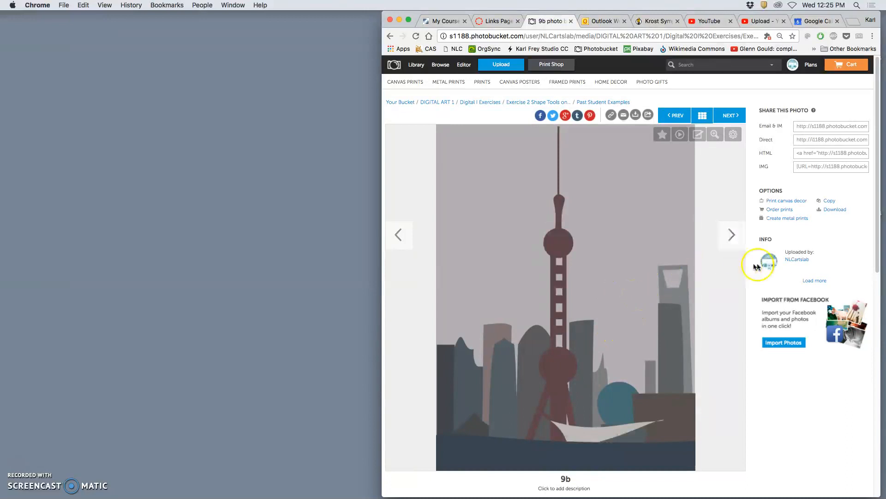
pyautogui.click(733, 238)
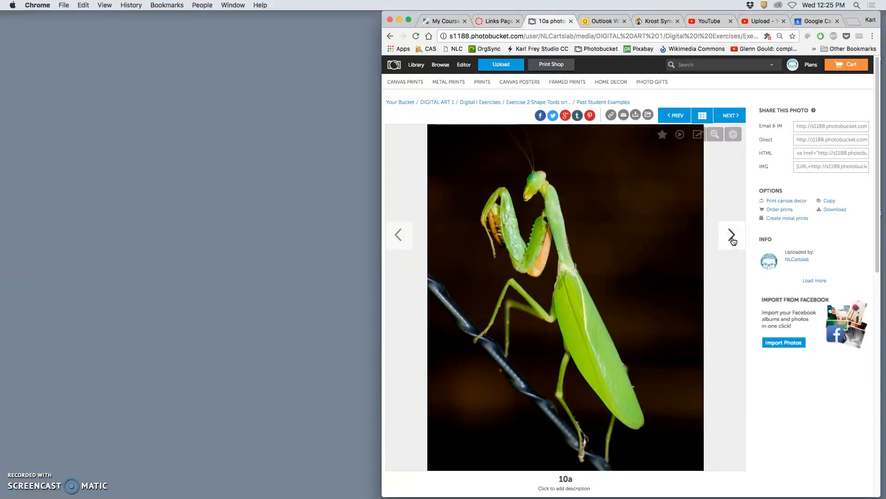
pyautogui.click(734, 239)
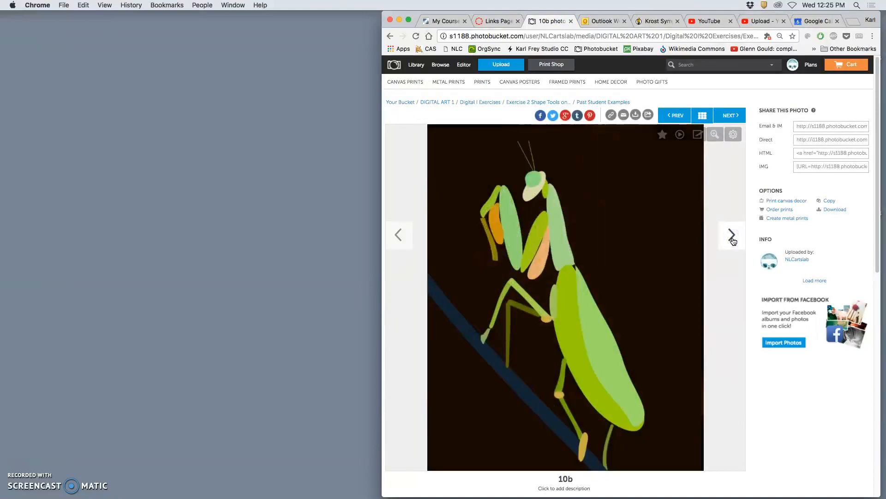
pyautogui.click(734, 239)
pyautogui.click(733, 238)
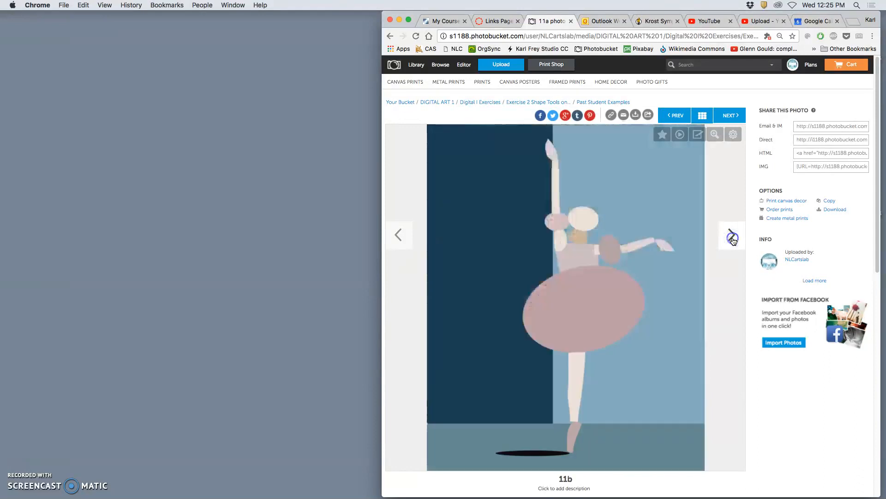
pyautogui.click(733, 239)
pyautogui.click(733, 238)
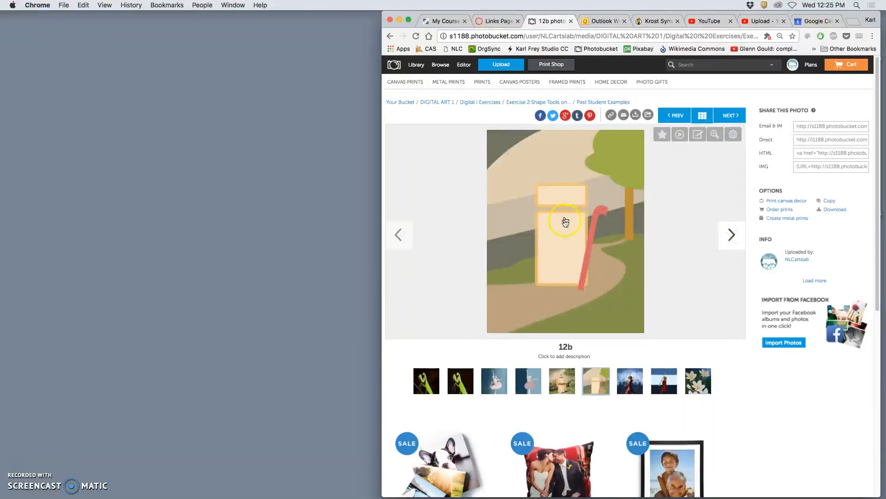
# - Compare the student examples from the sword fighter 13a through the simplified dog 17b
pyautogui.click(732, 237)
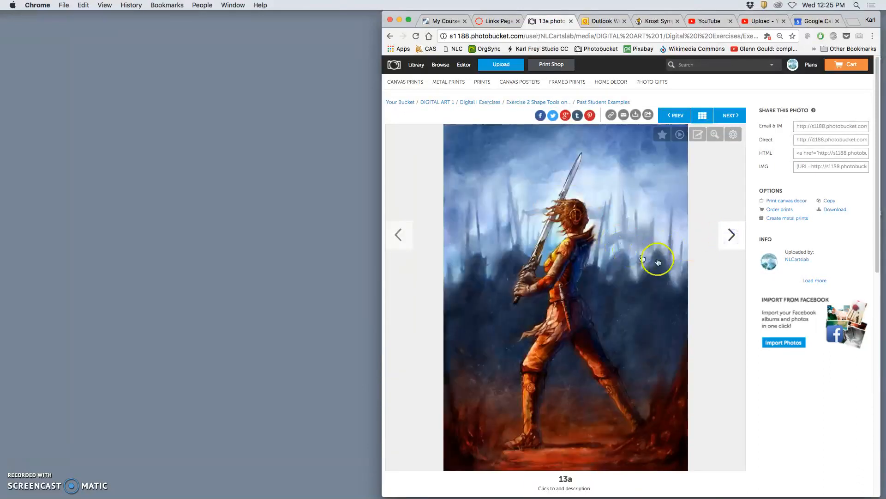
pyautogui.click(732, 239)
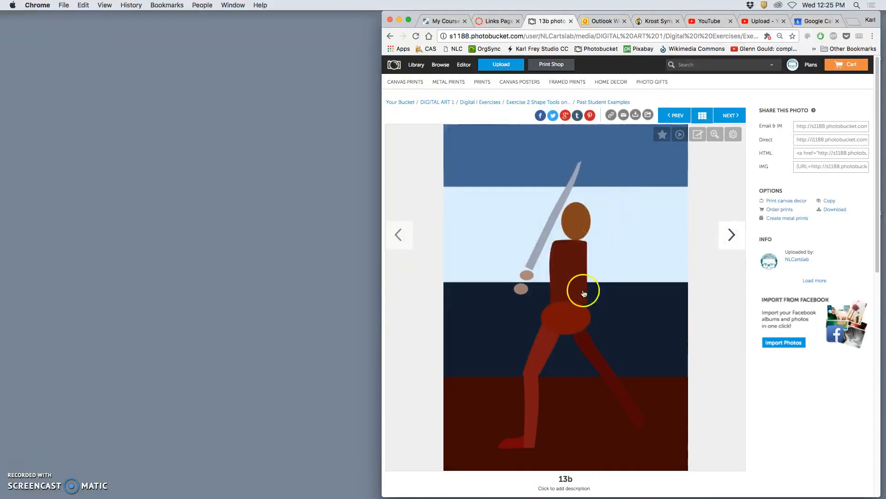
pyautogui.click(732, 235)
pyautogui.click(732, 237)
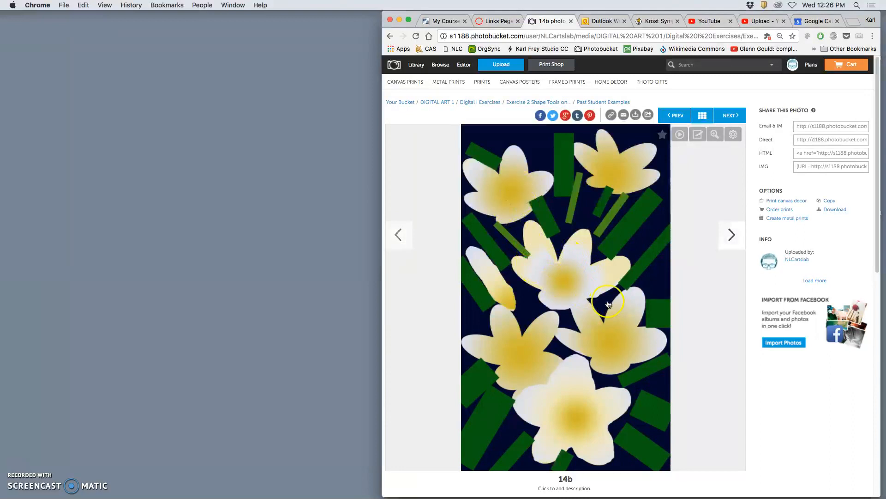
pyautogui.click(732, 235)
pyautogui.click(732, 235)
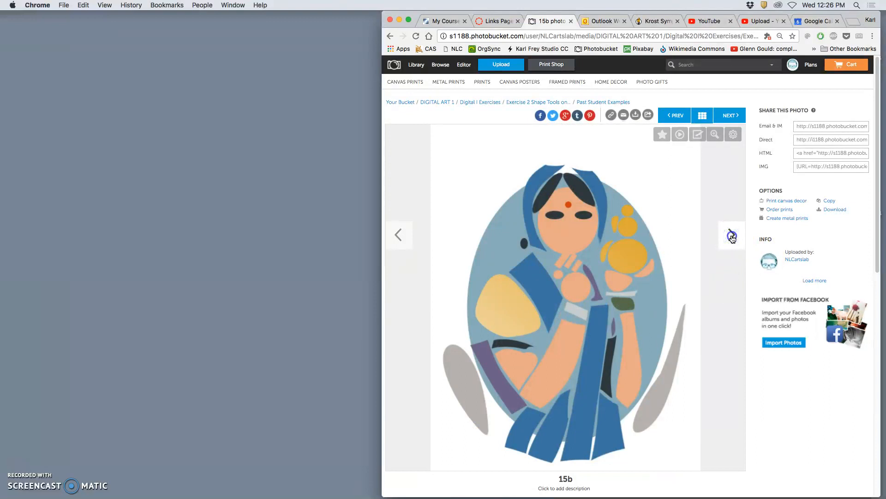
pyautogui.click(732, 235)
pyautogui.click(732, 236)
pyautogui.click(732, 235)
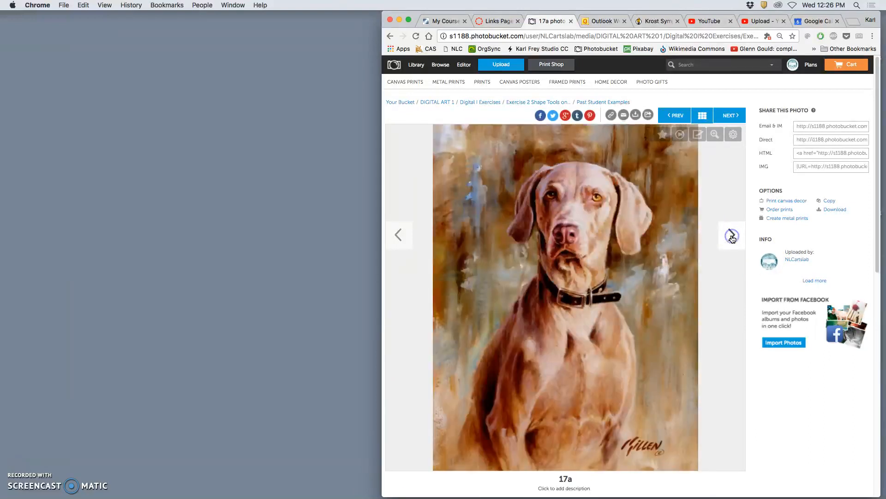
pyautogui.click(732, 236)
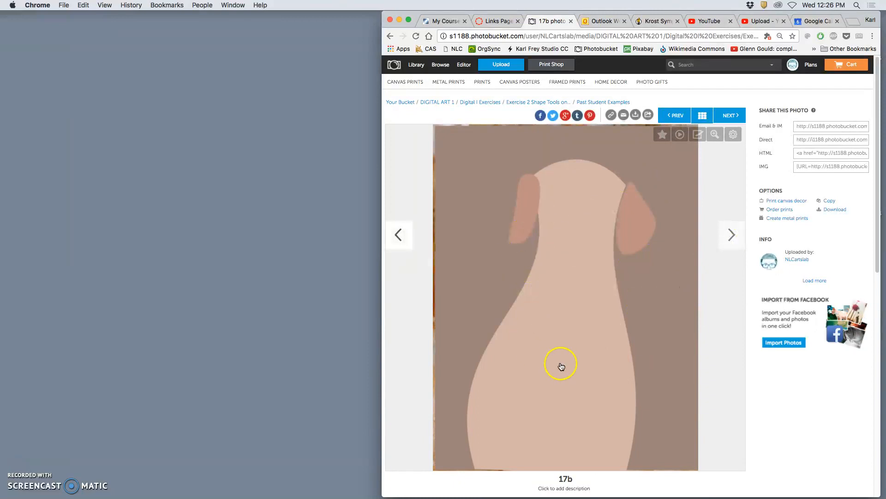
# - Examine the remaining student examples from the rose painting 18a through the ocean giant 21a, including the frog and spotted cat
pyautogui.click(728, 237)
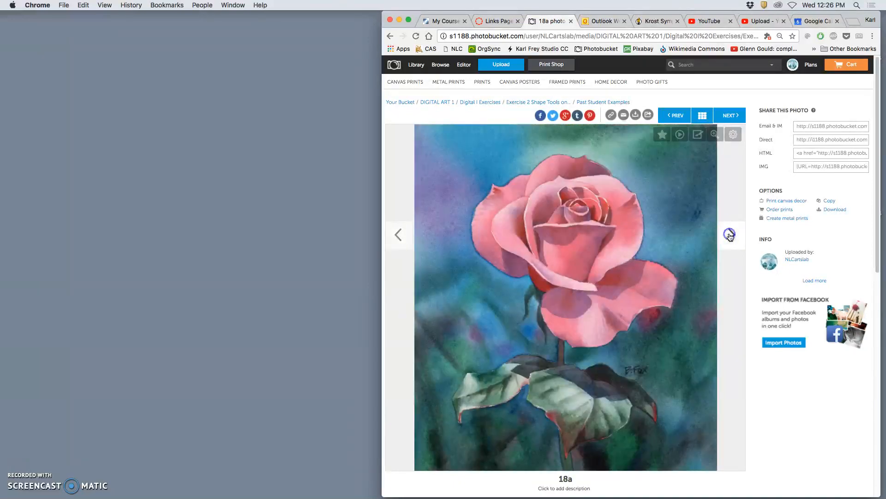
pyautogui.click(729, 235)
pyautogui.click(729, 235)
pyautogui.click(730, 236)
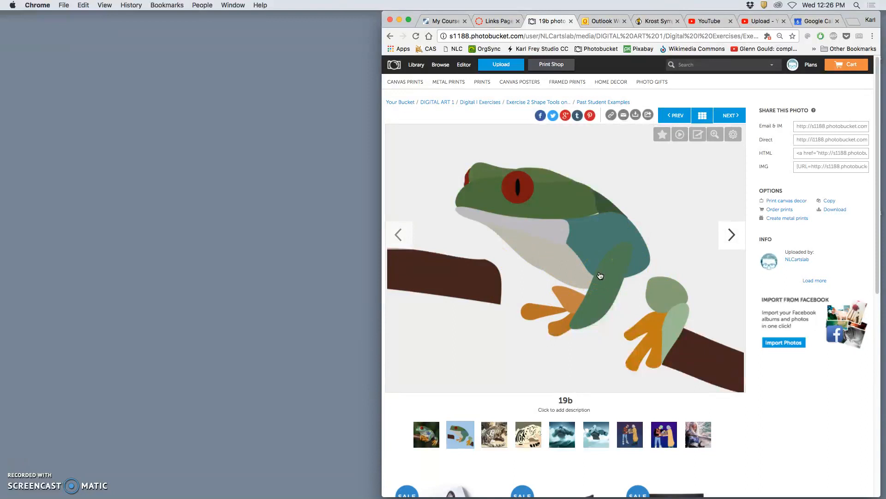
pyautogui.click(729, 243)
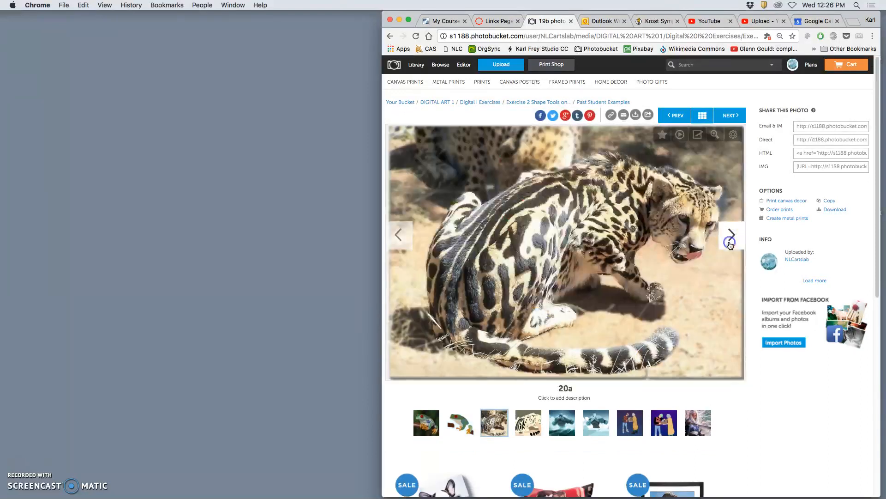
pyautogui.click(730, 244)
pyautogui.click(730, 242)
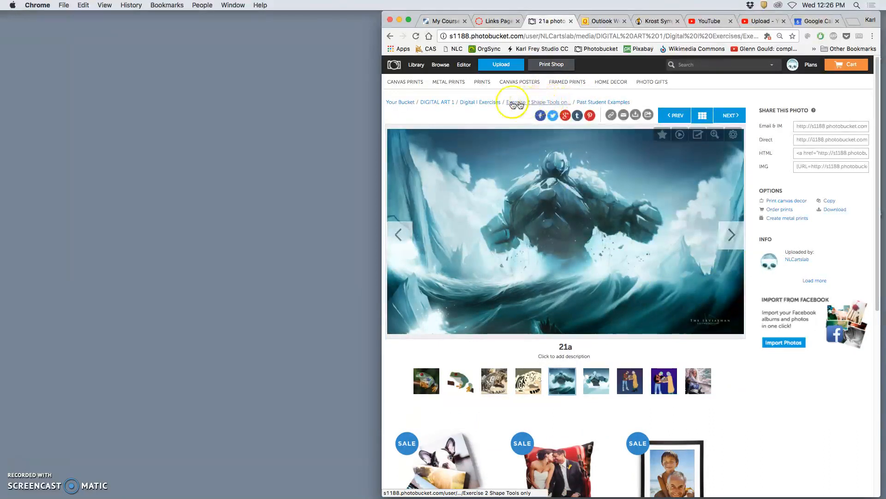
# - Return to the DIGITAL ART 1 album and open its Instructor Demonstrations sub-album
pyautogui.click(445, 102)
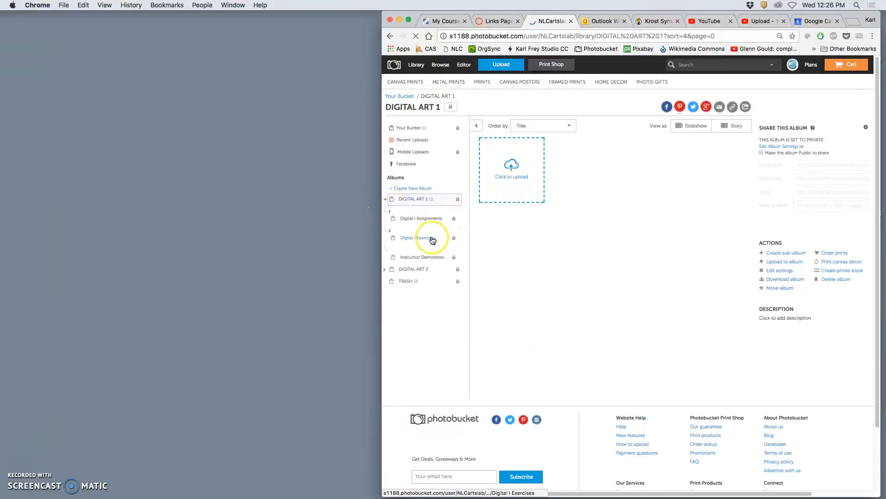
pyautogui.click(409, 257)
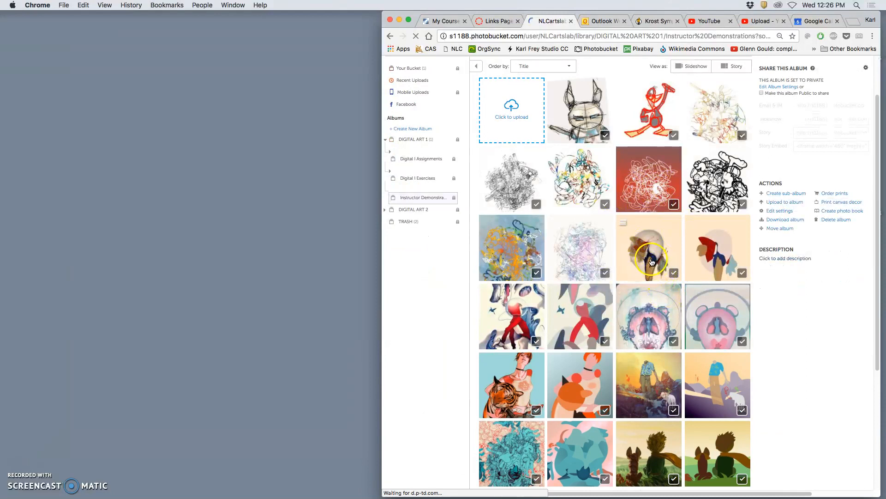
# - Open the instructor's demonstration 3a and compare the source images with their shape versions through 5b
pyautogui.click(652, 262)
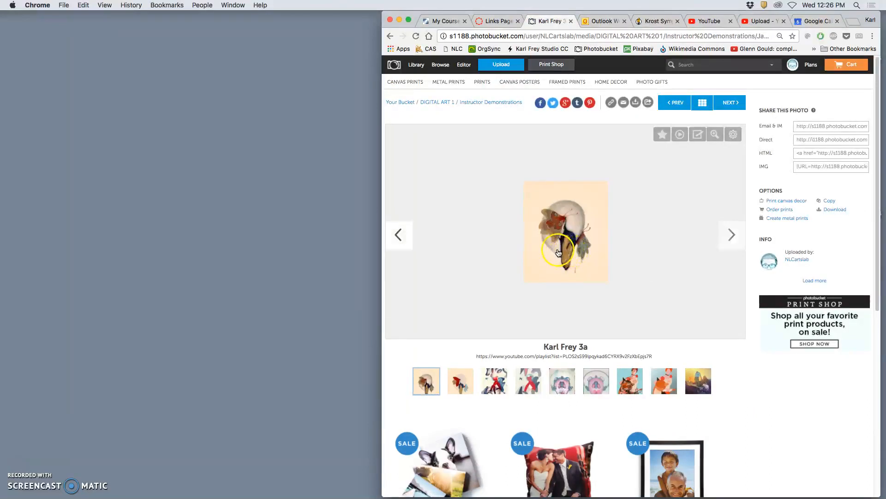
pyautogui.click(731, 236)
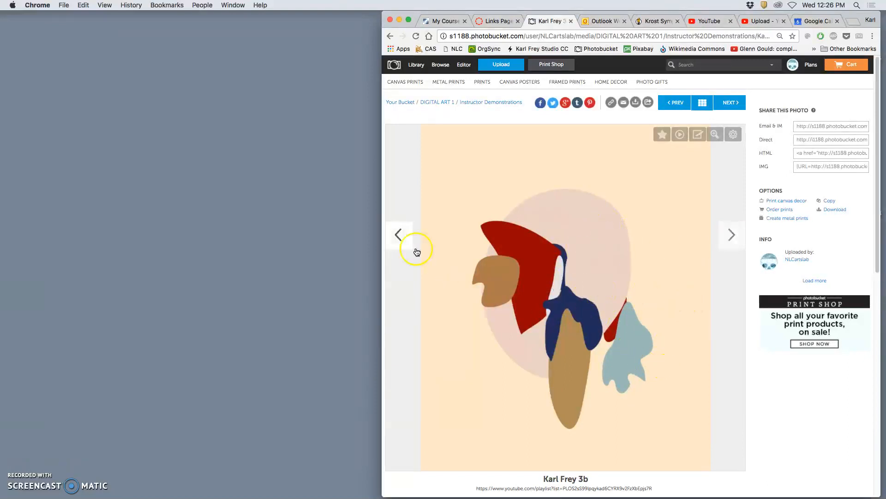
pyautogui.click(729, 239)
pyautogui.click(736, 244)
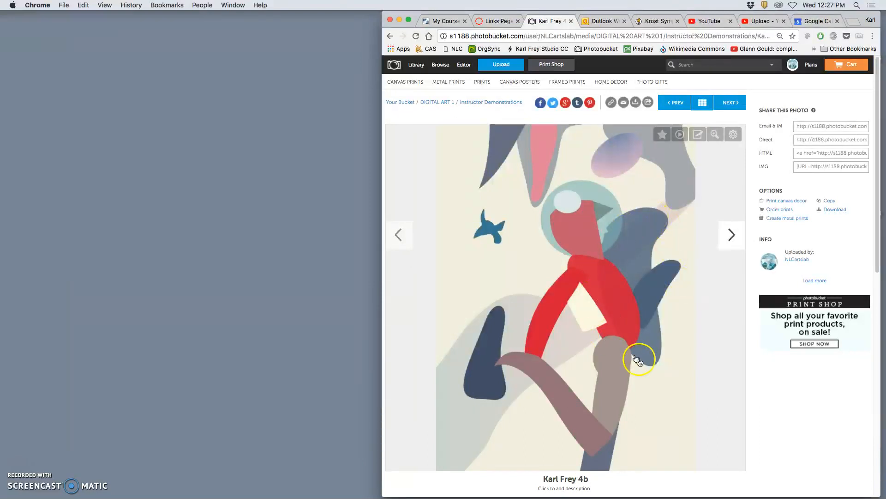
pyautogui.click(733, 242)
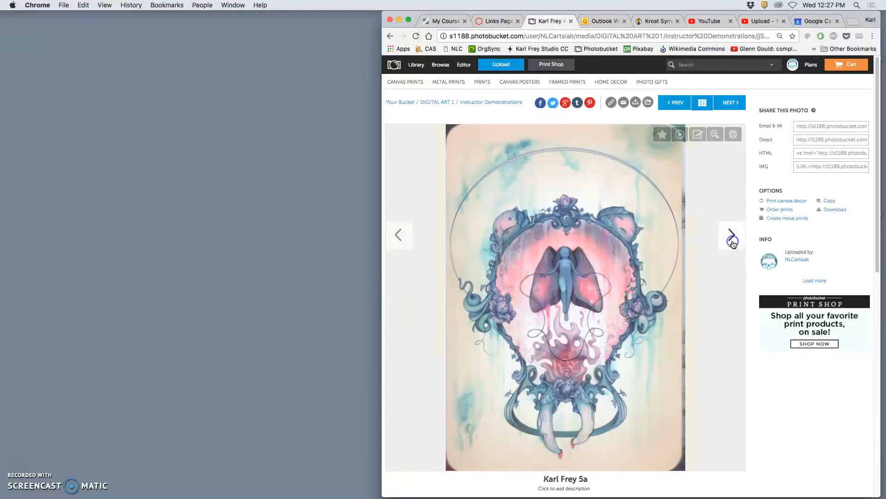
pyautogui.click(734, 244)
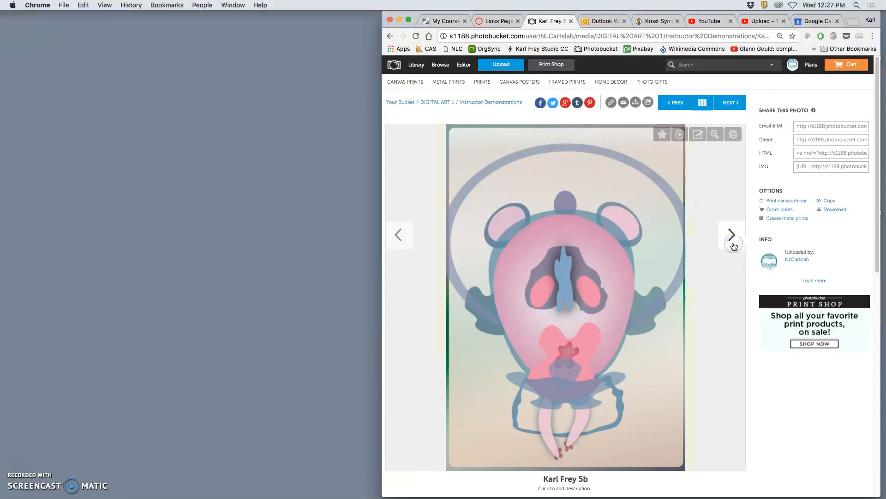
# - Compare the demonstration pairs 6a to 7b, the tiger with the woman and the headless figure with the dog, returning once to 7a
pyautogui.click(733, 244)
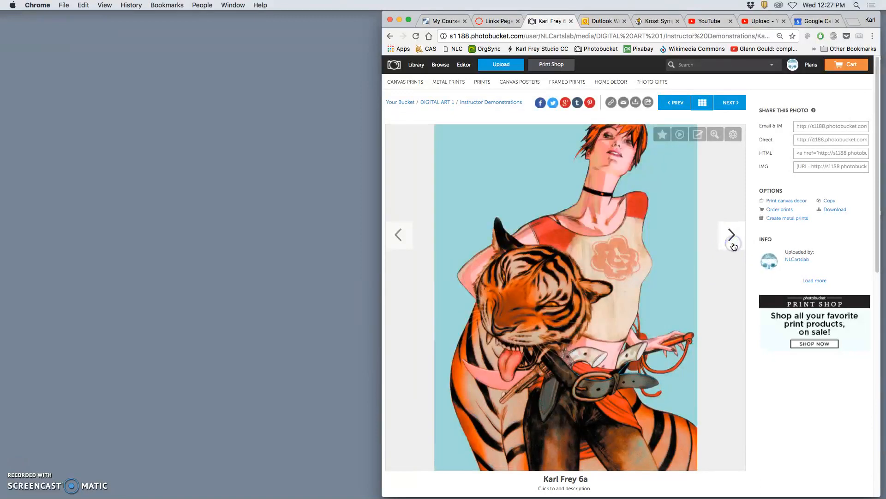
pyautogui.click(734, 245)
pyautogui.click(734, 245)
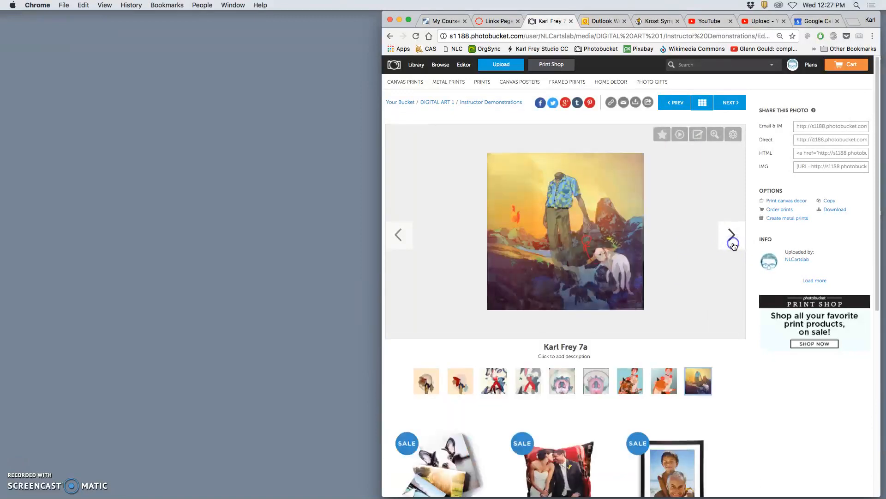
pyautogui.click(733, 246)
pyautogui.click(395, 237)
pyautogui.click(728, 238)
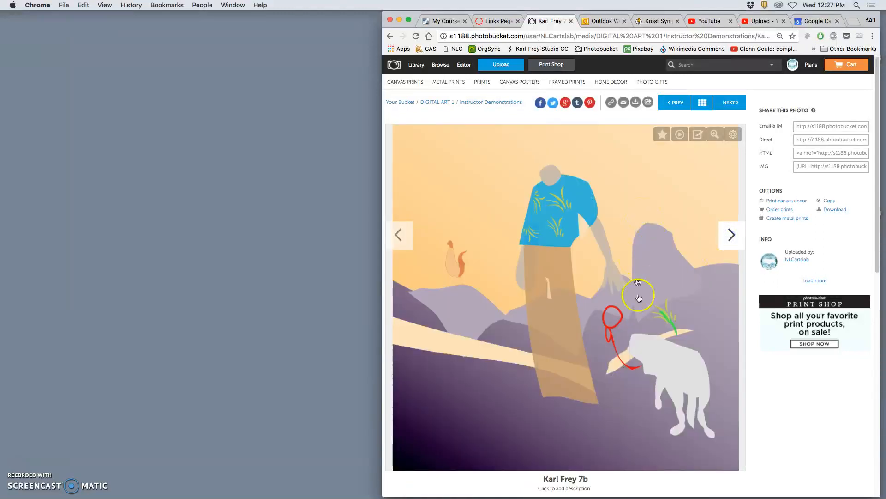
# - Compare the demonstration pairs from the turquoise figures 7c through the boy and fox 7f, ending on the shape version 7f
pyautogui.click(732, 238)
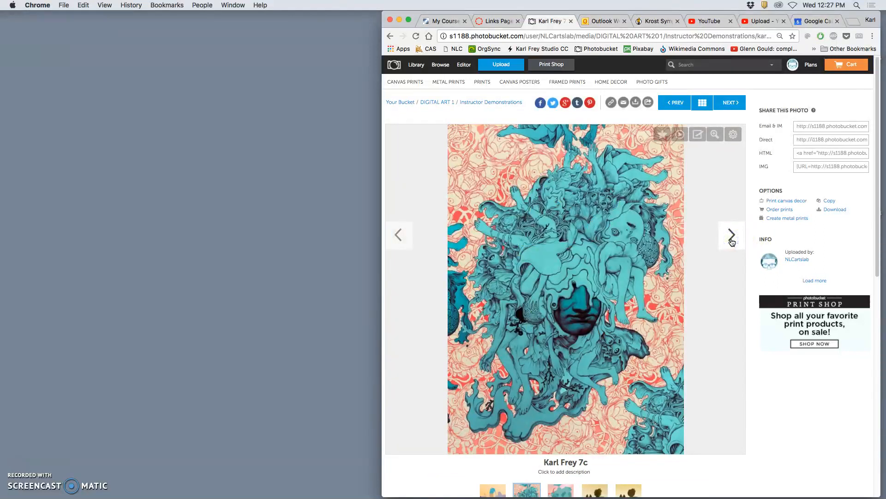
pyautogui.click(732, 238)
pyautogui.click(731, 238)
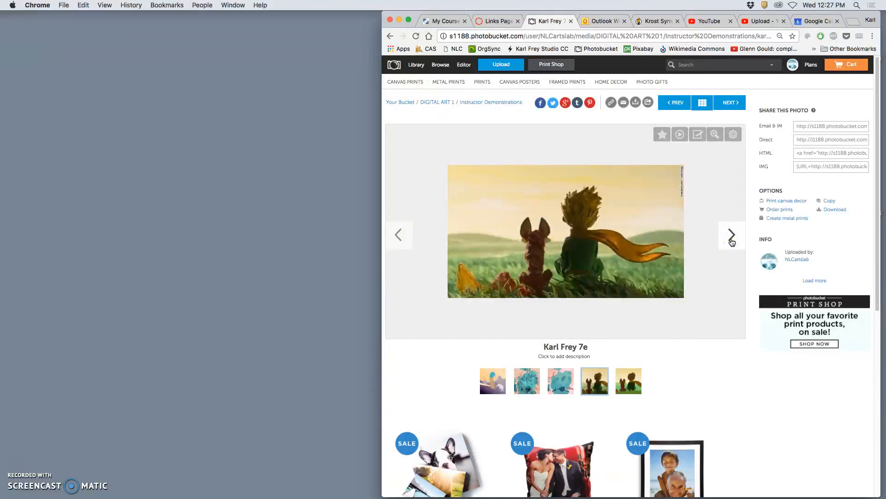
pyautogui.click(731, 239)
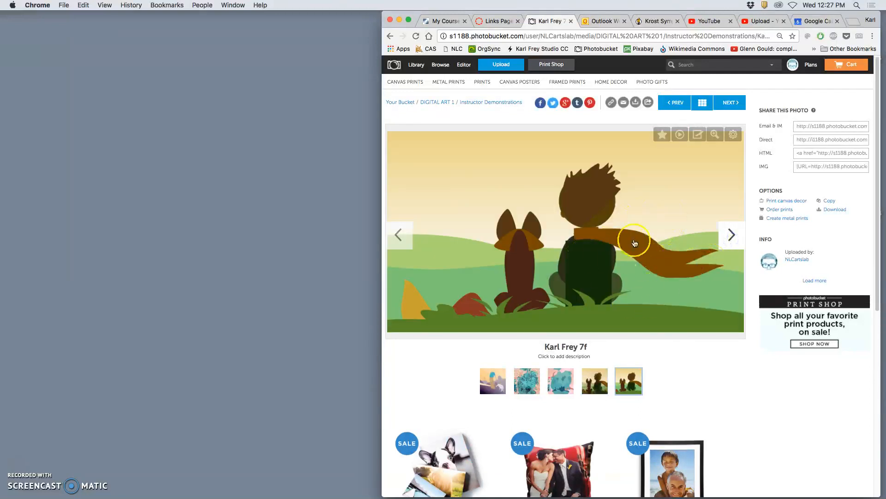
pyautogui.click(733, 236)
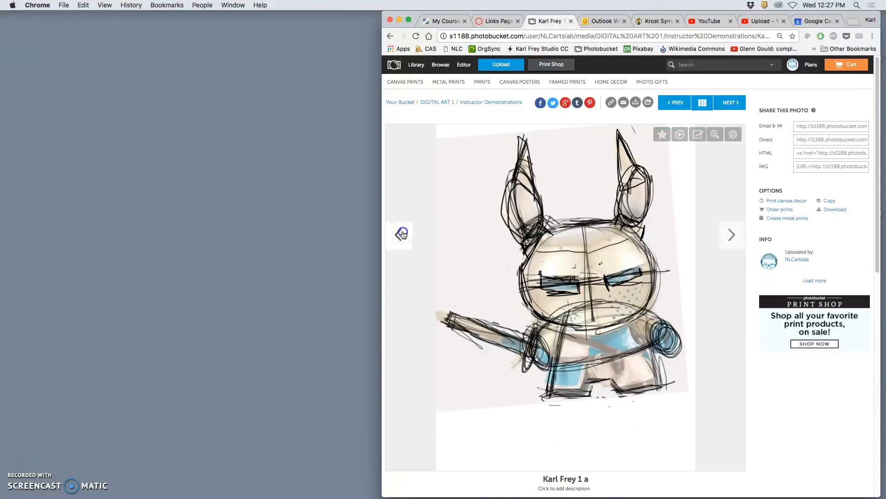
pyautogui.click(403, 235)
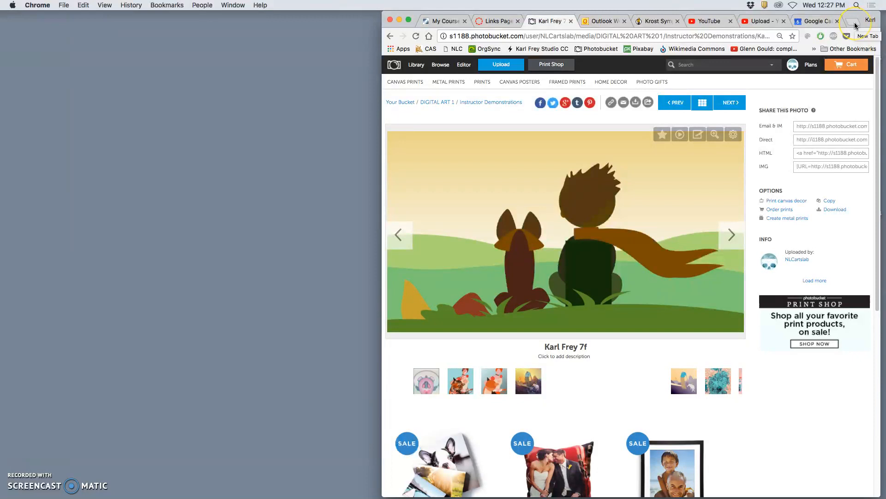
# - Search the web for Allan McCollum in a new tab, show the image results, and shift the browser window sideways
pyautogui.click(853, 22)
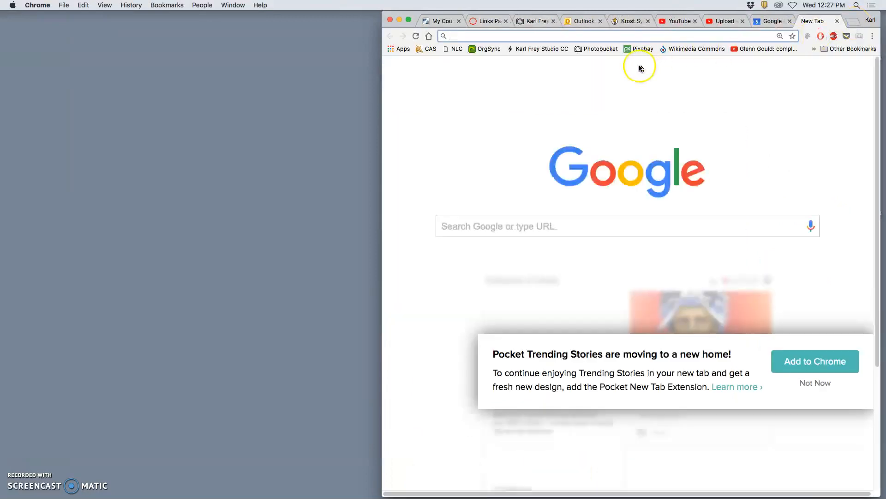
pyautogui.click(540, 224)
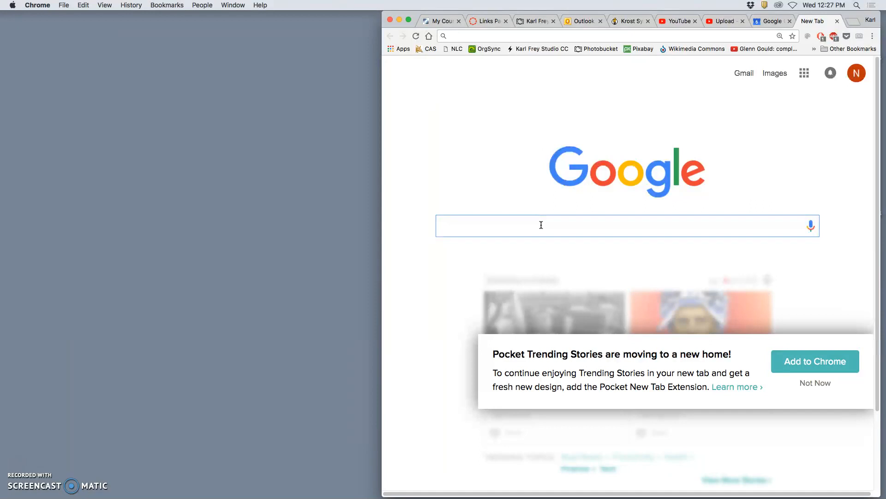
pyautogui.write('alan mccoll')
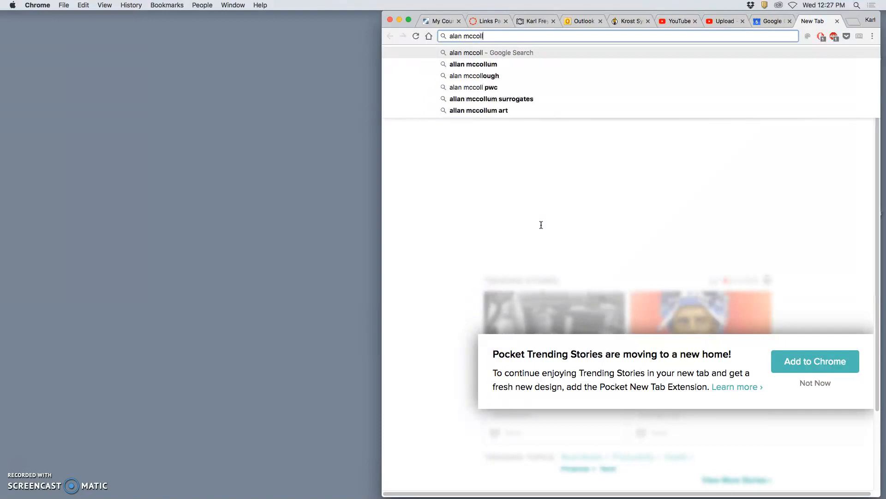
pyautogui.click(472, 65)
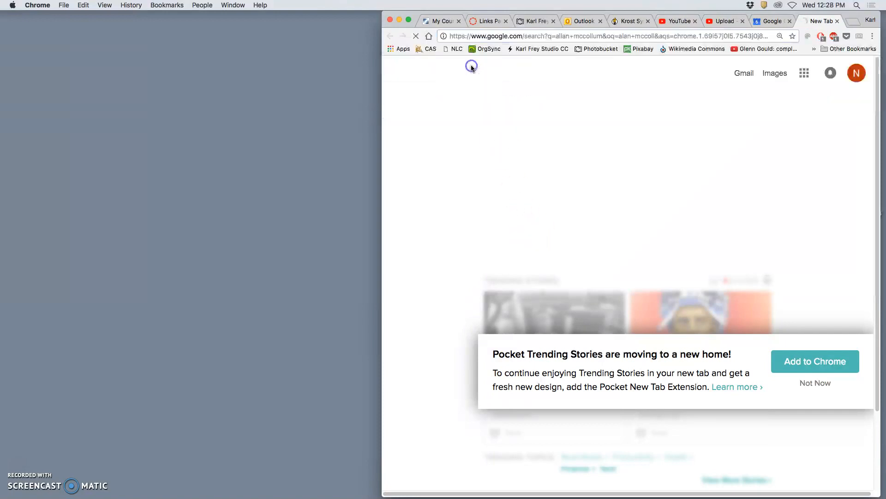
pyautogui.click(517, 113)
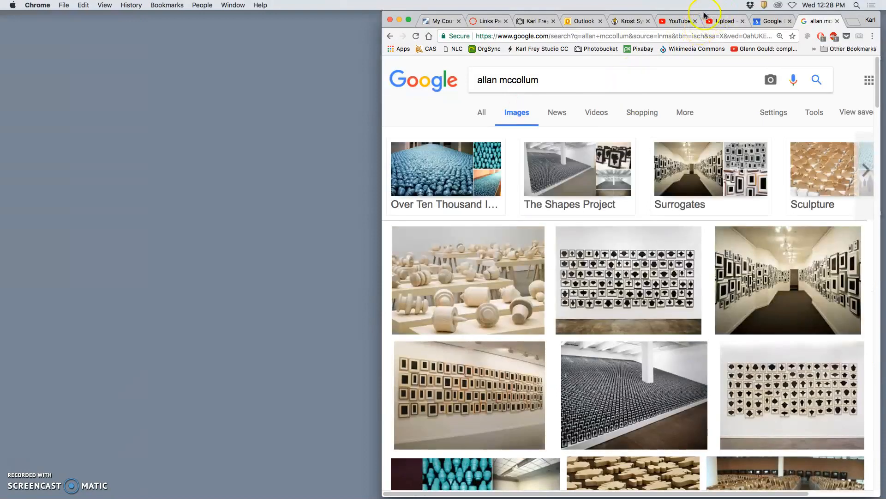
pyautogui.moveTo(705, 15); pyautogui.dragTo(618, 16)
# - Browse the Allan McCollum image results and open the orange-lit figure on a black background in a new tab
pyautogui.scroll(-3, 582, 304)
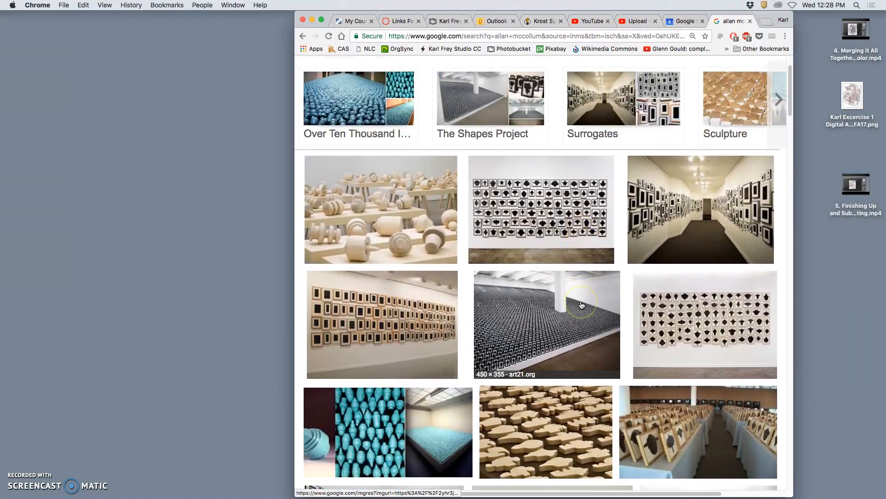
pyautogui.scroll(-3, 581, 305)
pyautogui.scroll(-8, 545, 307)
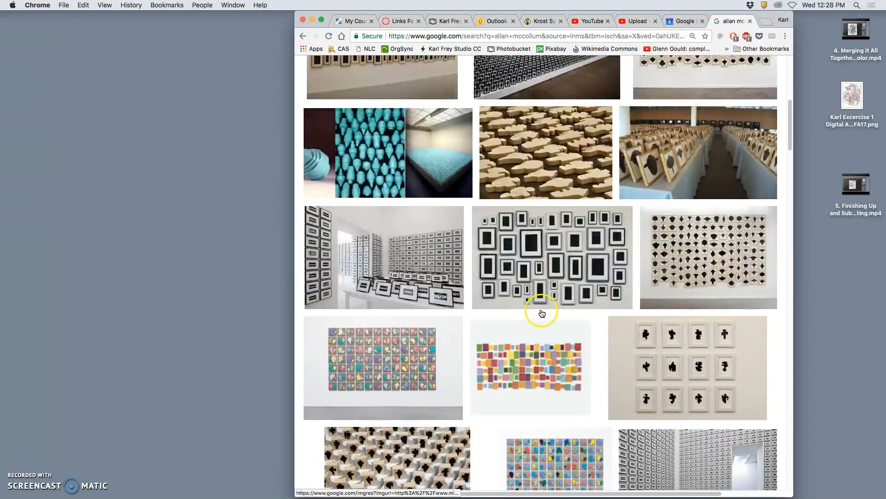
pyautogui.scroll(-10, 541, 309)
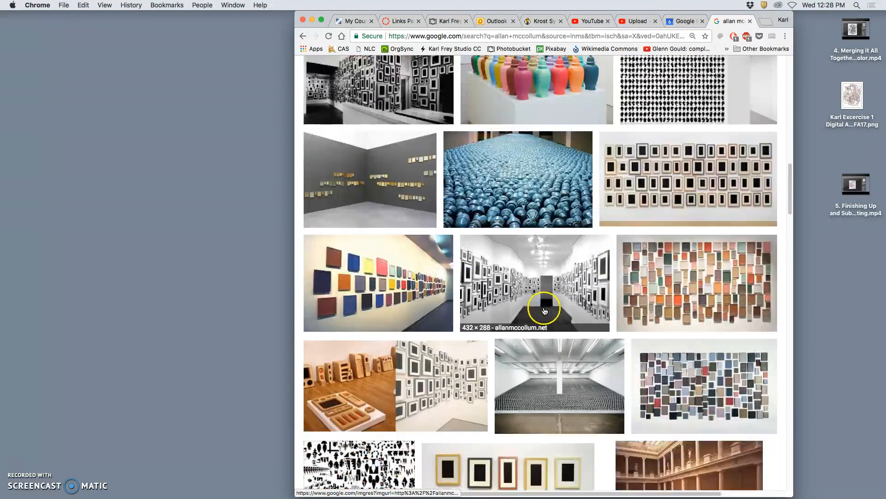
pyautogui.scroll(-4, 544, 311)
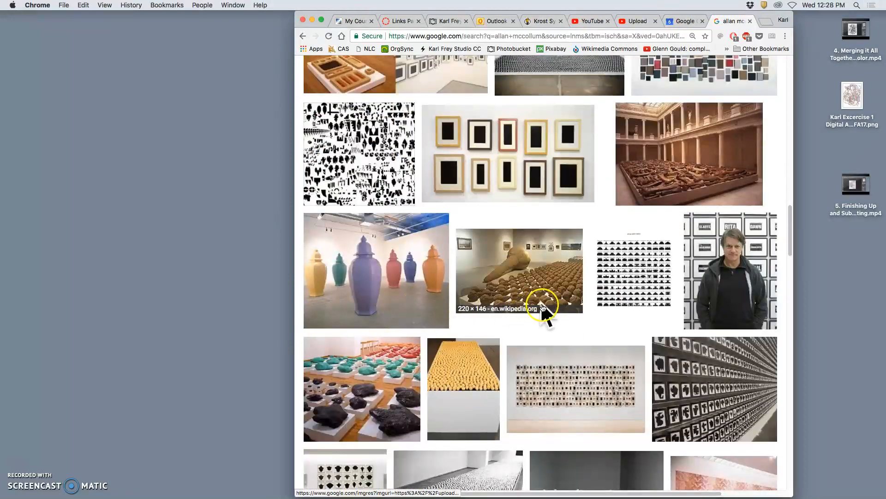
pyautogui.scroll(-3, 540, 311)
pyautogui.scroll(-3, 545, 308)
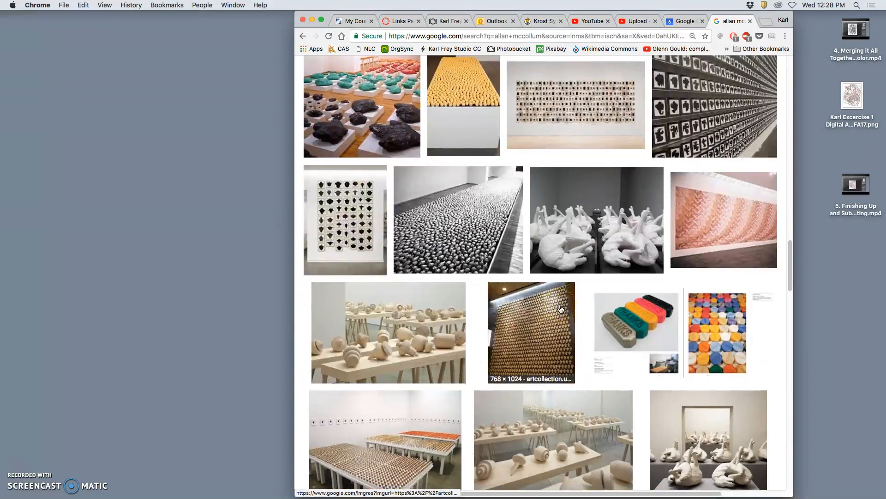
pyautogui.scroll(-1, 559, 308)
pyautogui.scroll(-12, 562, 309)
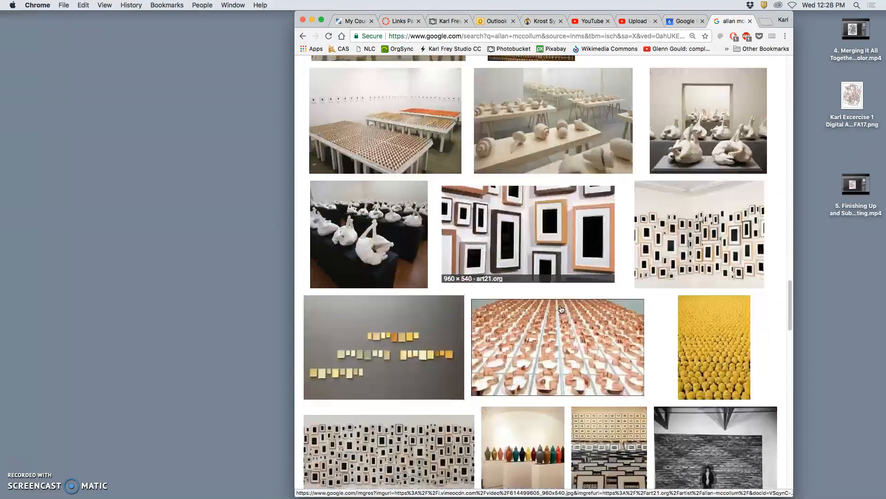
pyautogui.scroll(-2, 561, 309)
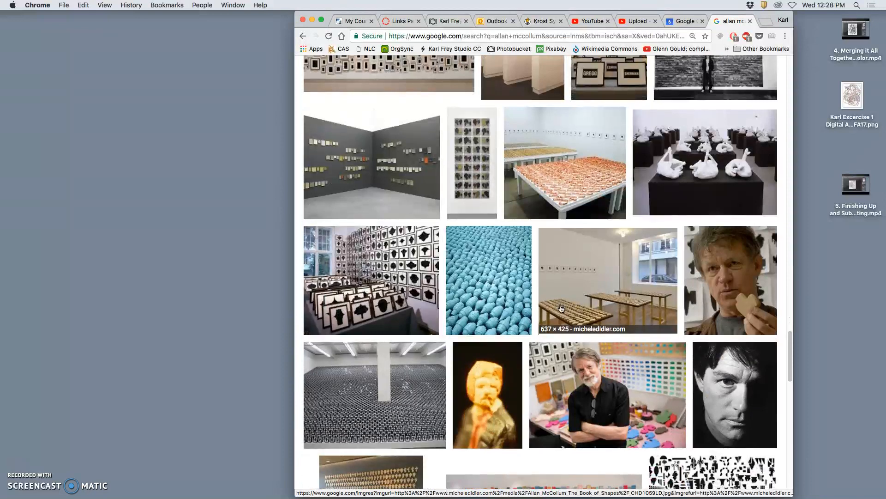
pyautogui.scroll(-3, 561, 309)
pyautogui.scroll(-1, 561, 309)
pyautogui.rightClick(494, 255)
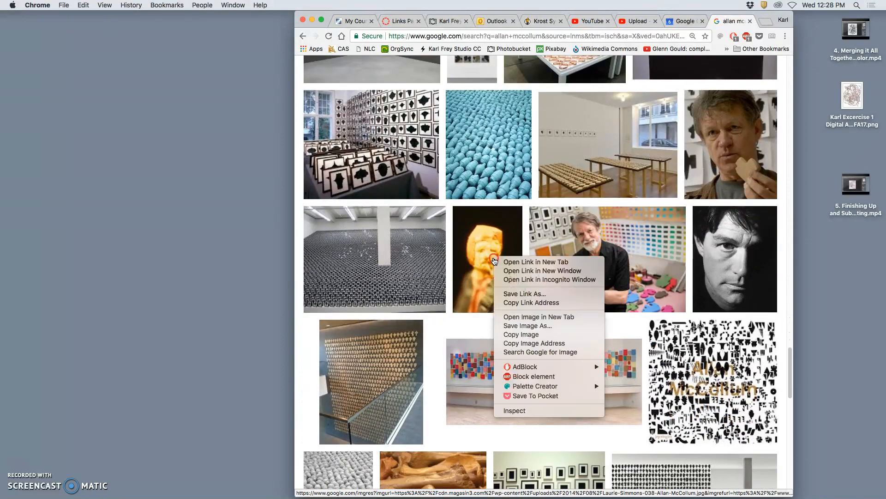
pyautogui.click(515, 261)
# - Examine the further Allan McCollum image results for works built from framed silhouettes and repeated shapes
pyautogui.scroll(-10, 570, 300)
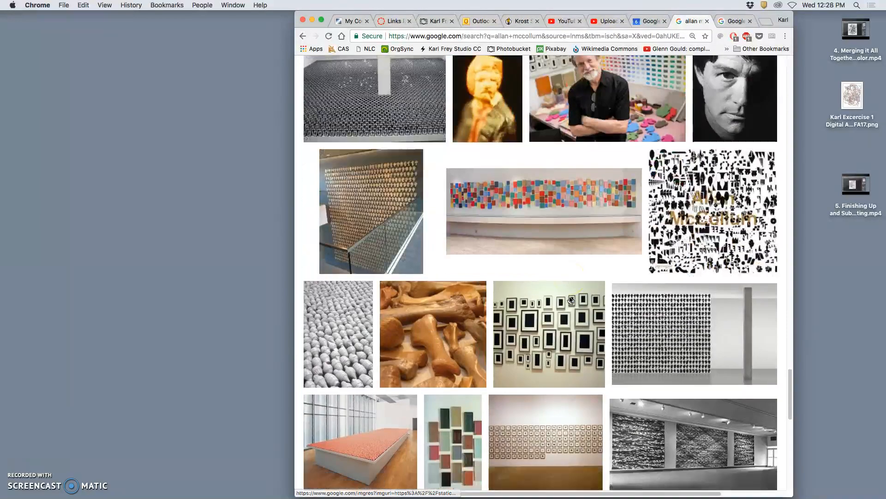
pyautogui.scroll(-10, 570, 300)
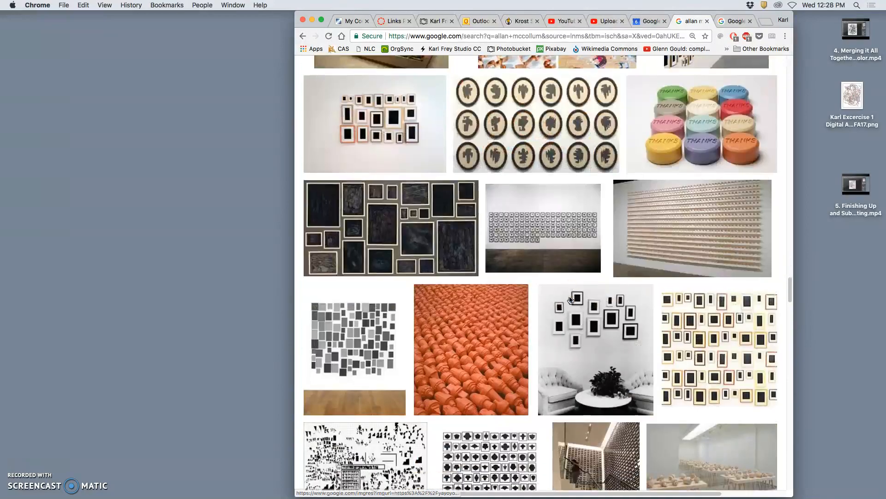
pyautogui.scroll(-5, 571, 299)
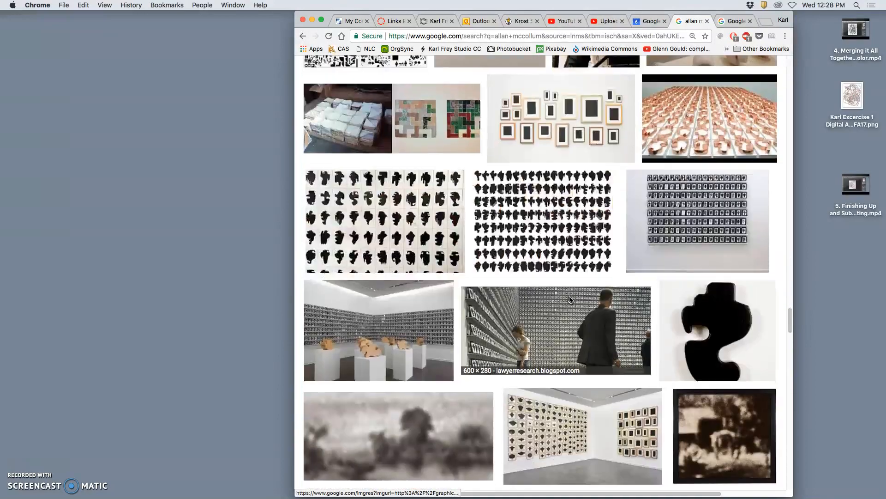
pyautogui.scroll(-7, 571, 299)
pyautogui.scroll(-15, 571, 299)
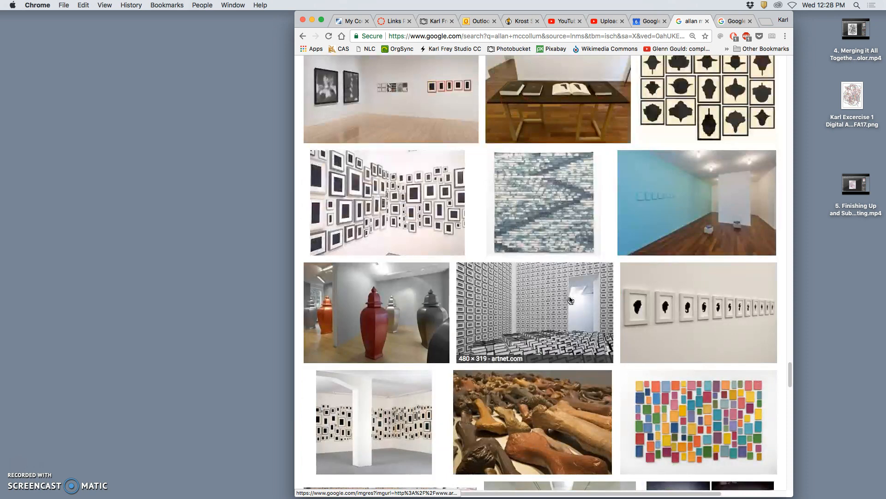
pyautogui.scroll(-18, 570, 299)
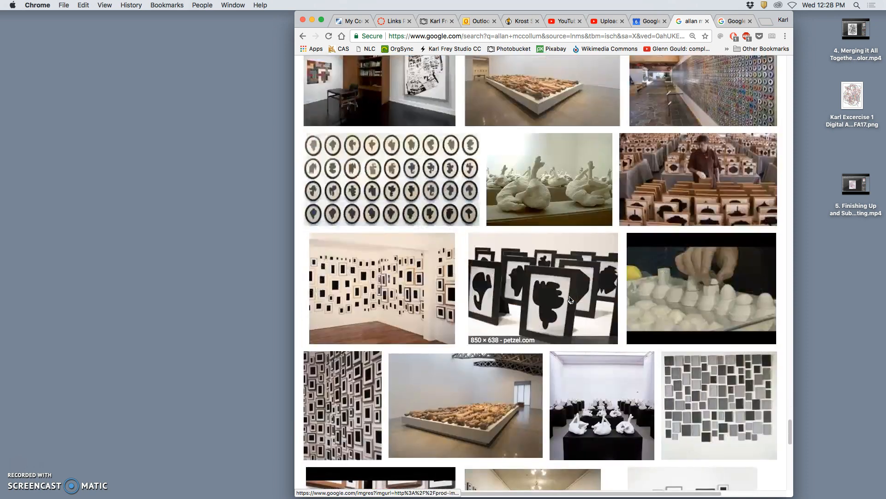
pyautogui.scroll(-15, 571, 299)
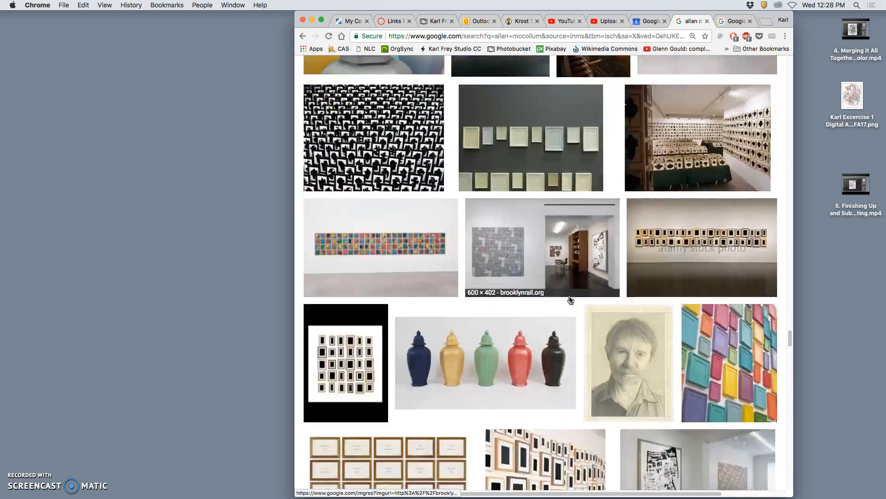
pyautogui.scroll(-12, 571, 300)
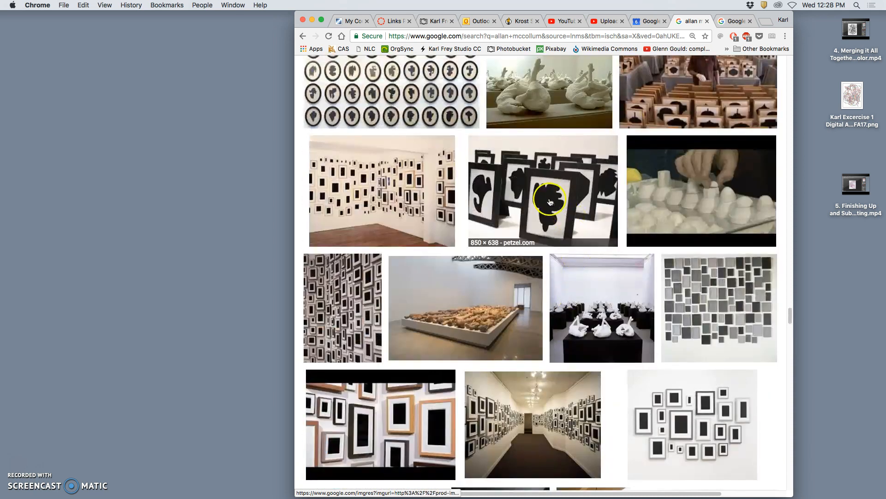
# - Preview the Petzel Gallery image of framed black silhouettes, then its related image with dense rows of framed shapes
pyautogui.click(550, 202)
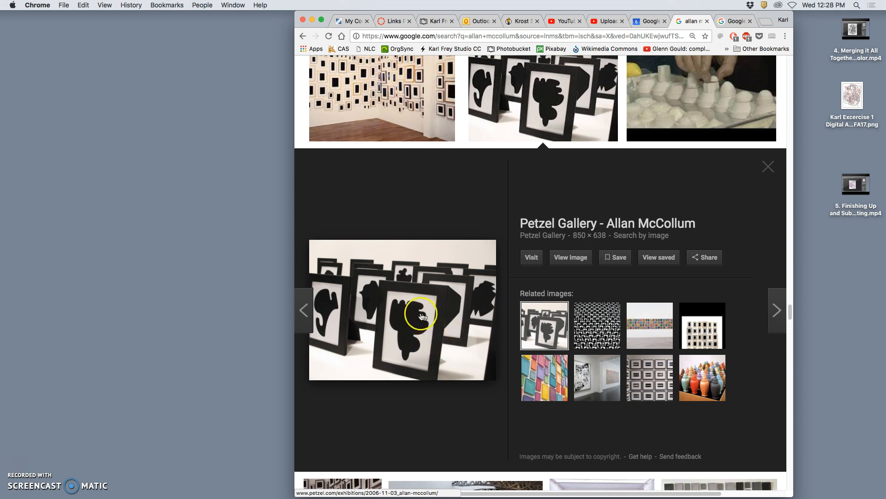
pyautogui.click(459, 329)
pyautogui.click(593, 323)
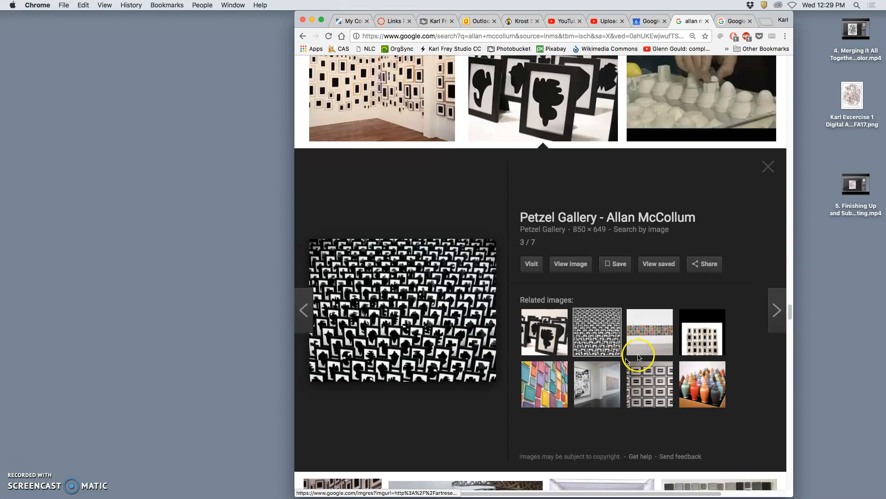
# - Preview the related images of the colorful framed row and framed dark rectangles, ending on the dense black silhouettes
pyautogui.click(661, 347)
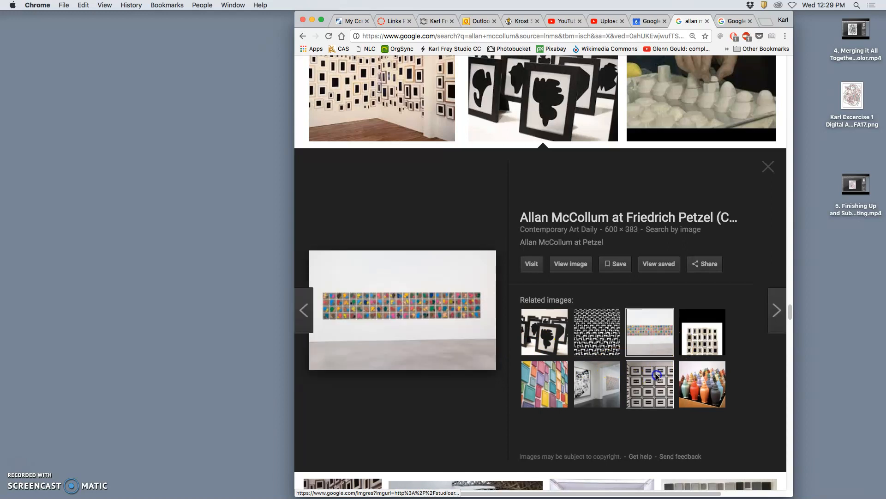
pyautogui.click(654, 374)
pyautogui.click(592, 351)
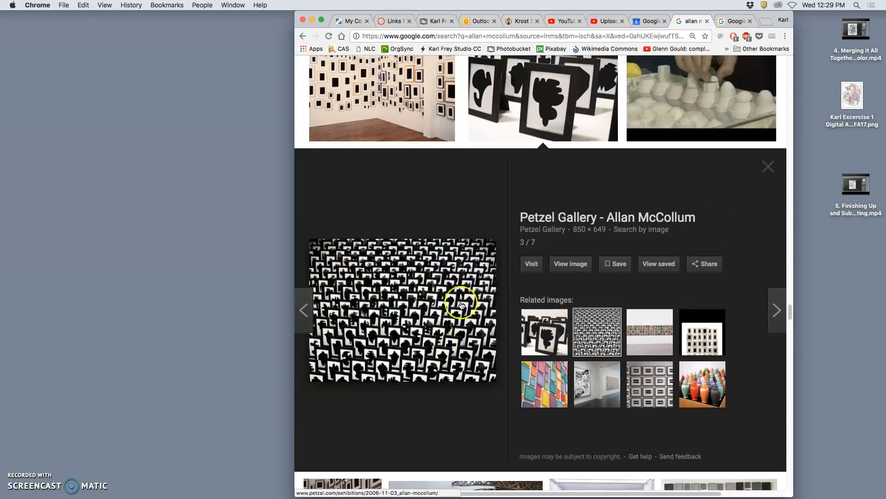
# - Find the installation with green-clothed tables of framed silhouettes in the image results, and view its Lisson Gallery exhibition page
pyautogui.scroll(-10, 560, 355)
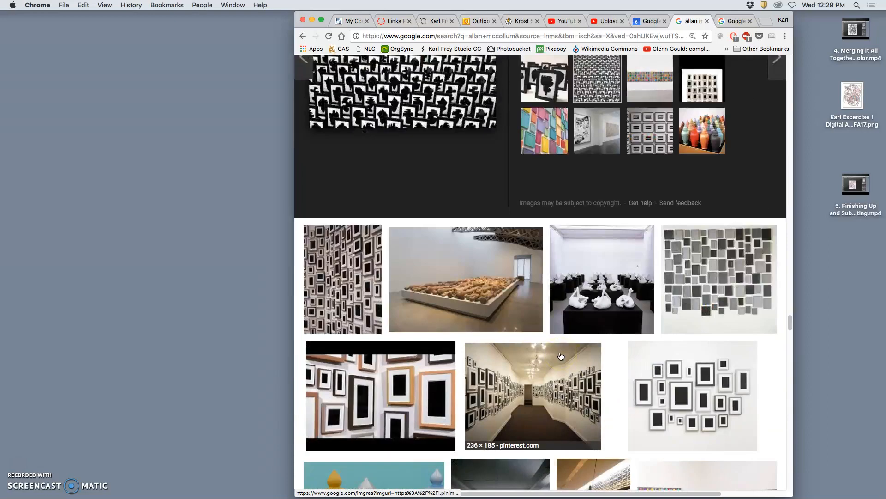
pyautogui.scroll(-5, 561, 355)
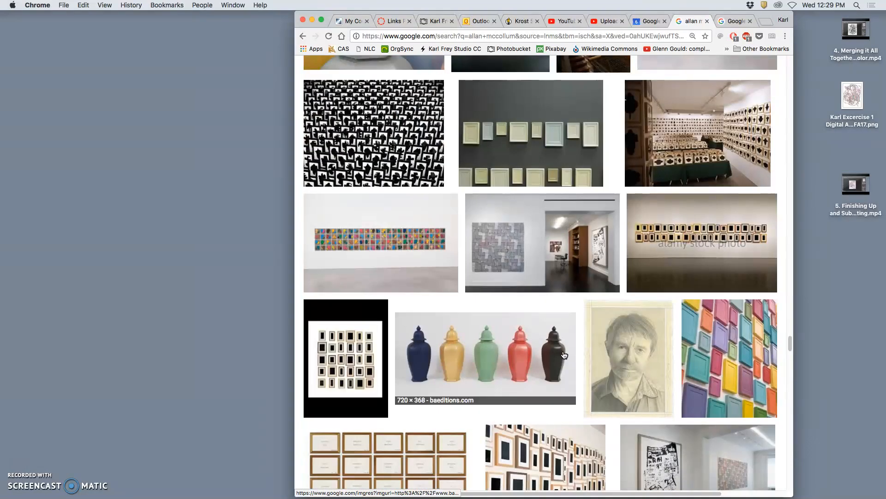
pyautogui.click(653, 158)
pyautogui.click(454, 351)
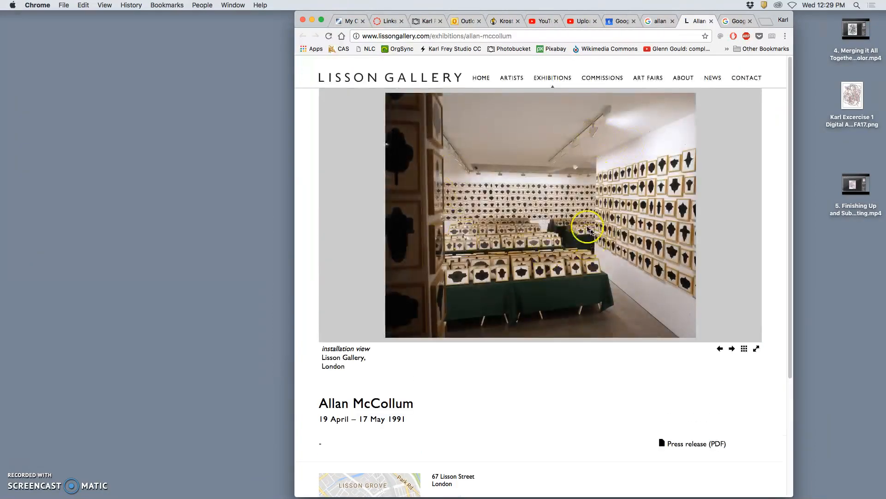
pyautogui.scroll(-5, 578, 368)
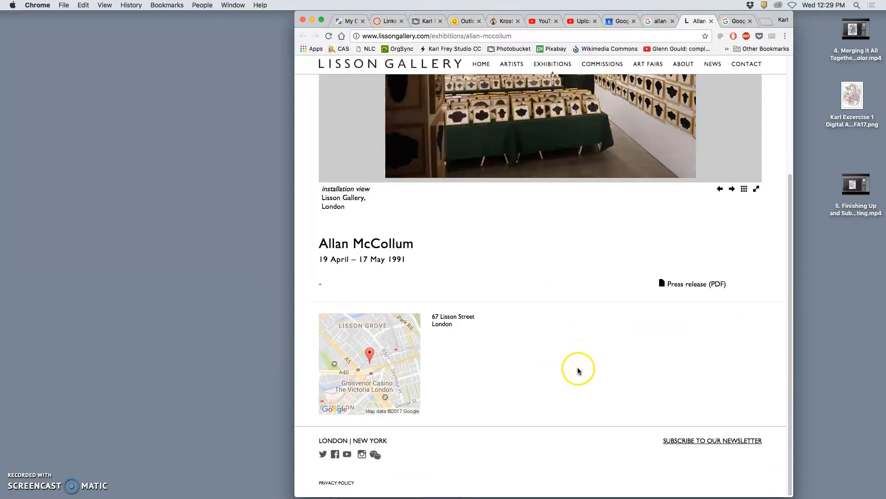
pyautogui.scroll(5, 578, 370)
# - Return to the Laurie Simmons & Allan McCollum image and compare the related yellow-headed and red-haired figures on blue backgrounds
pyautogui.click(740, 21)
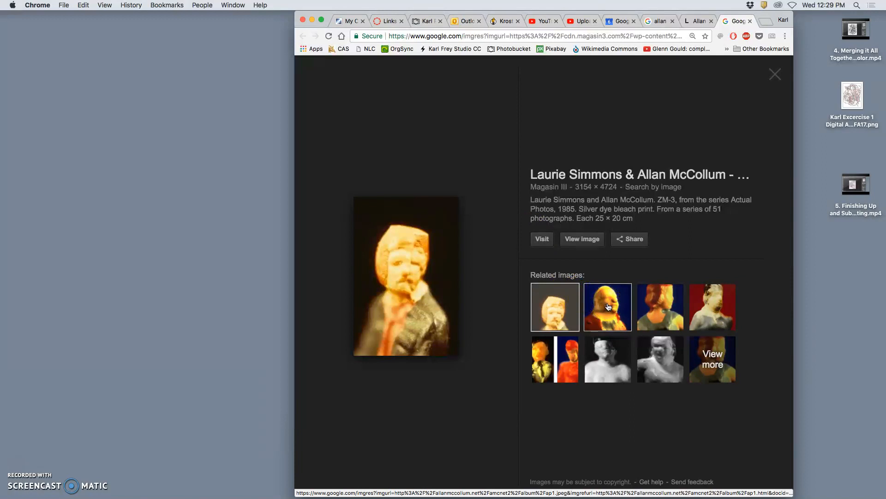
pyautogui.click(656, 305)
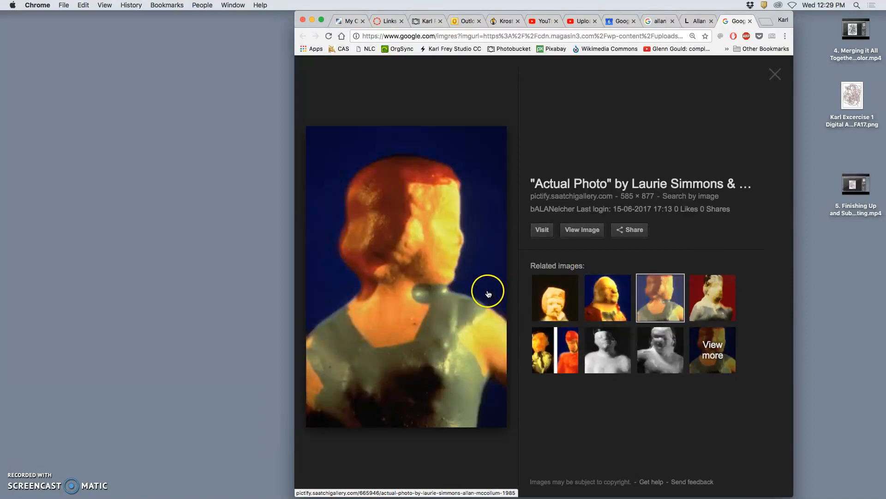
pyautogui.click(599, 307)
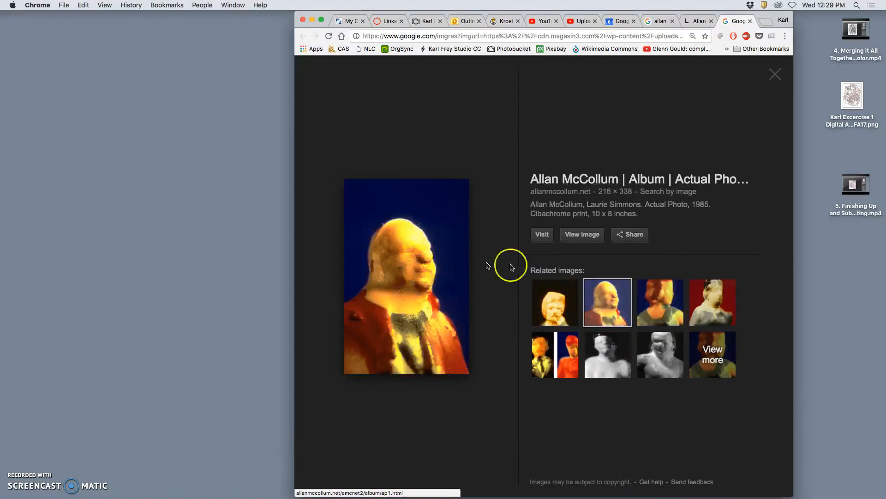
pyautogui.click(663, 304)
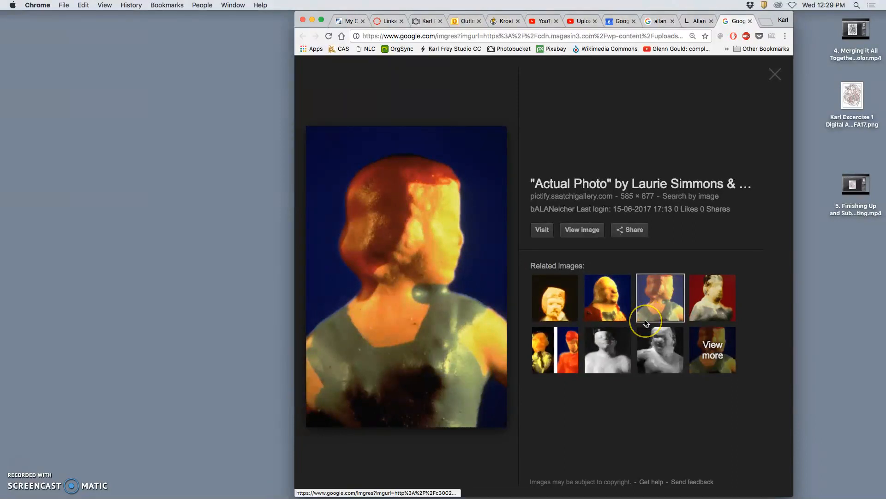
# - Save the red-haired "Actual Photo" figure image to the desktop and place it below the existing files
pyautogui.moveTo(433, 298); pyautogui.dragTo(175, 98)
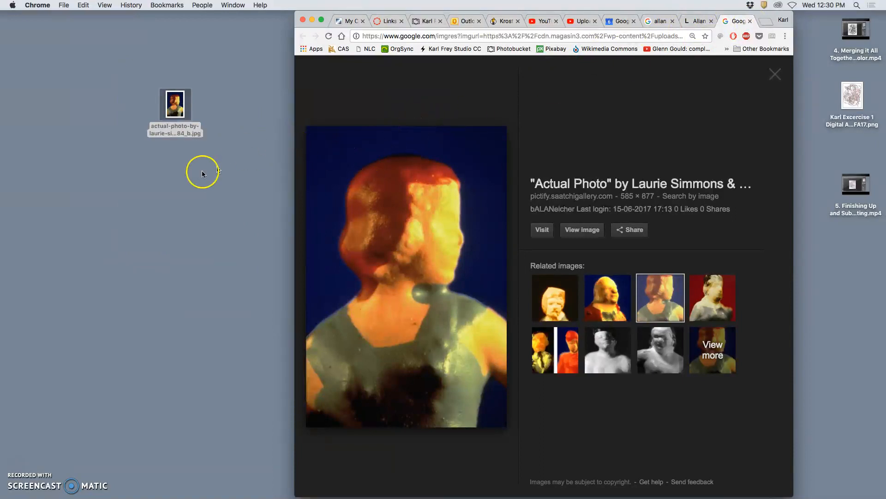
pyautogui.moveTo(178, 101); pyautogui.dragTo(840, 266)
pyautogui.click(722, 37)
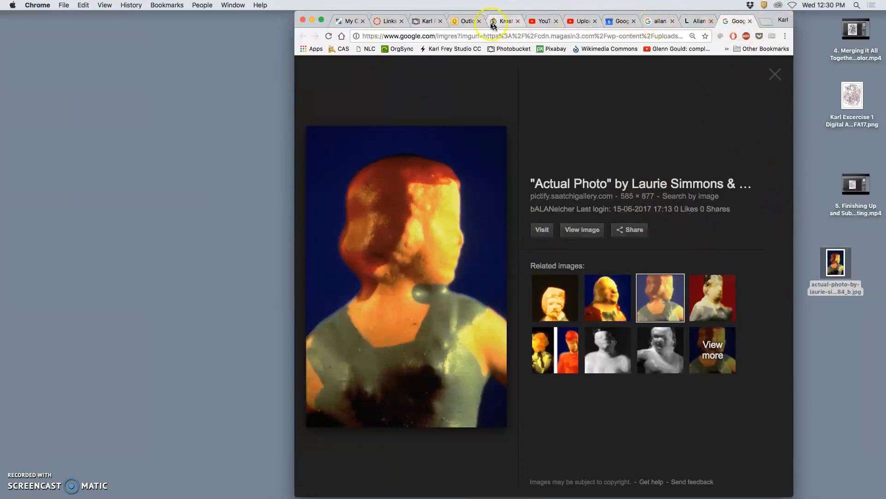
# - Minimize the browser window and move the saved figure image to open desktop space beside the exercise PNG
pyautogui.click(312, 20)
pyautogui.click(836, 265)
pyautogui.rightClick(834, 270)
pyautogui.click(811, 253)
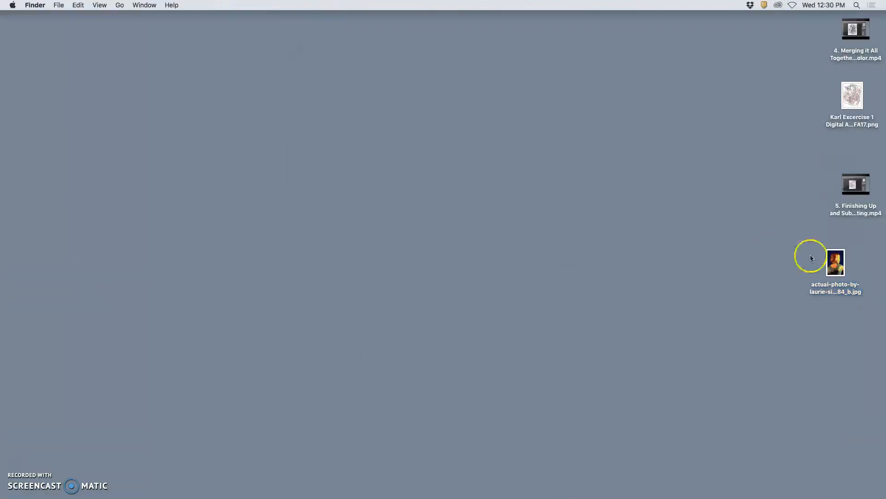
pyautogui.moveTo(835, 265); pyautogui.dragTo(748, 117)
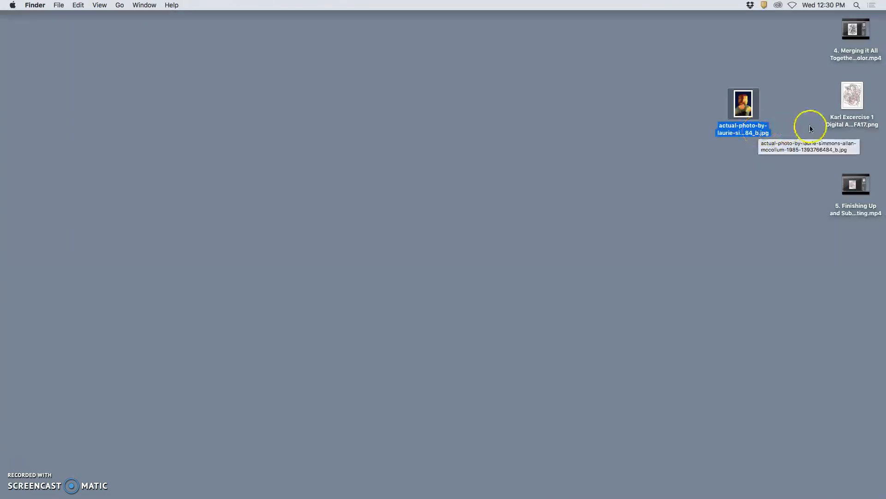
pyautogui.click(724, 156)
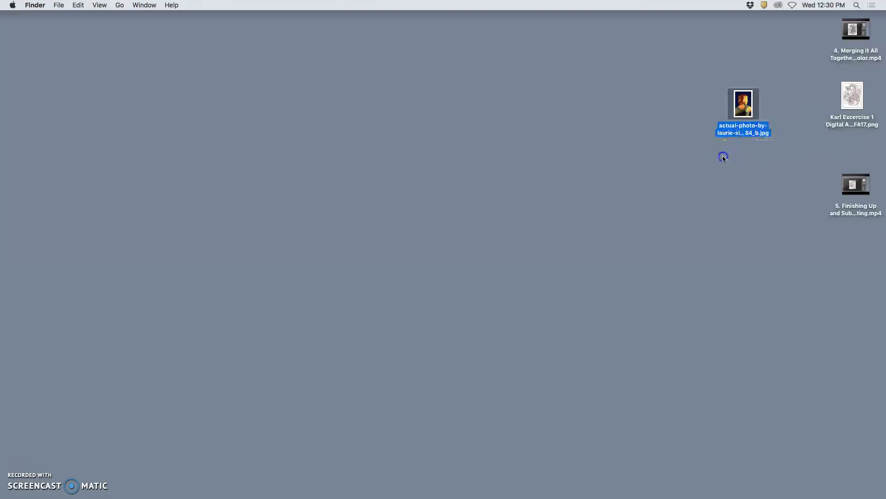
# - Open the saved figure image from the desktop in Adobe Photoshop CC 2015
pyautogui.rightClick(746, 114)
pyautogui.moveTo(664, 125)
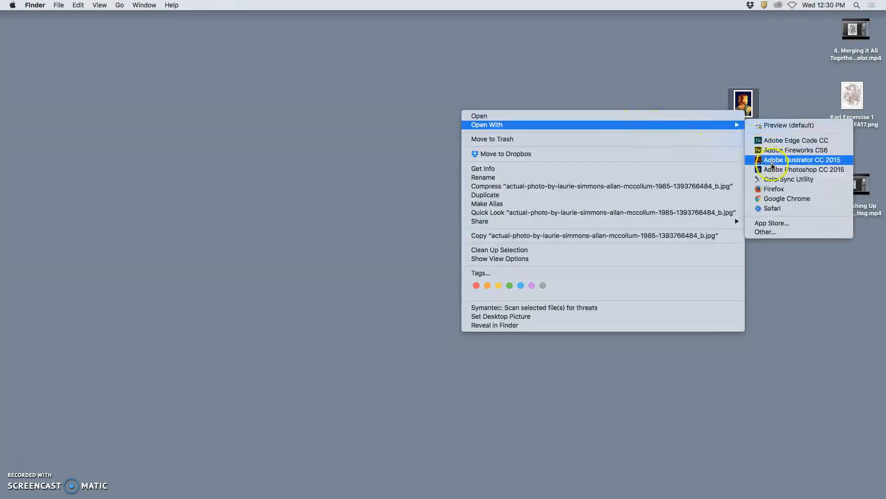
pyautogui.click(773, 170)
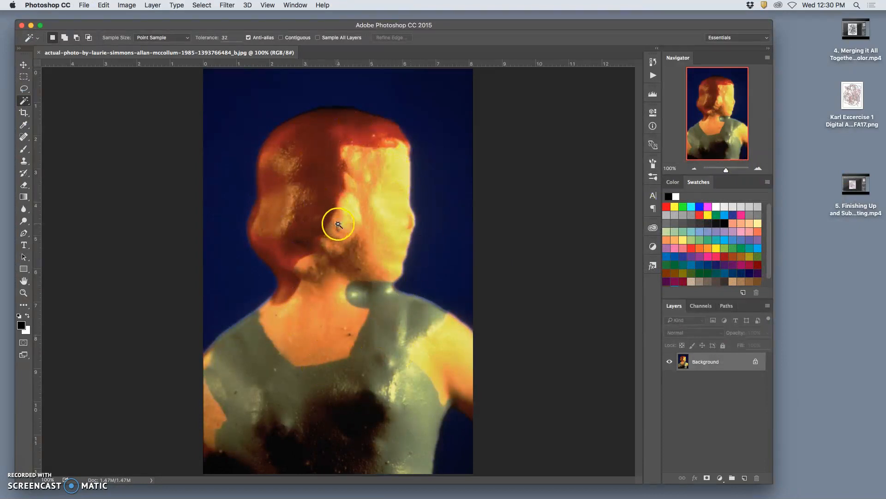
# - Open the image size settings, move the dialog off the figure, and set the resolution to 350 pixels/inch
pyautogui.click(132, 5)
pyautogui.click(144, 87)
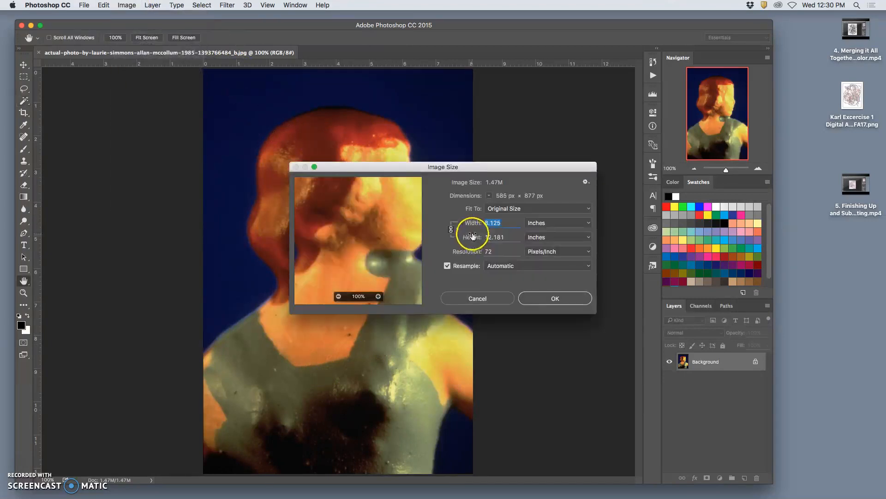
pyautogui.moveTo(451, 167); pyautogui.dragTo(582, 107)
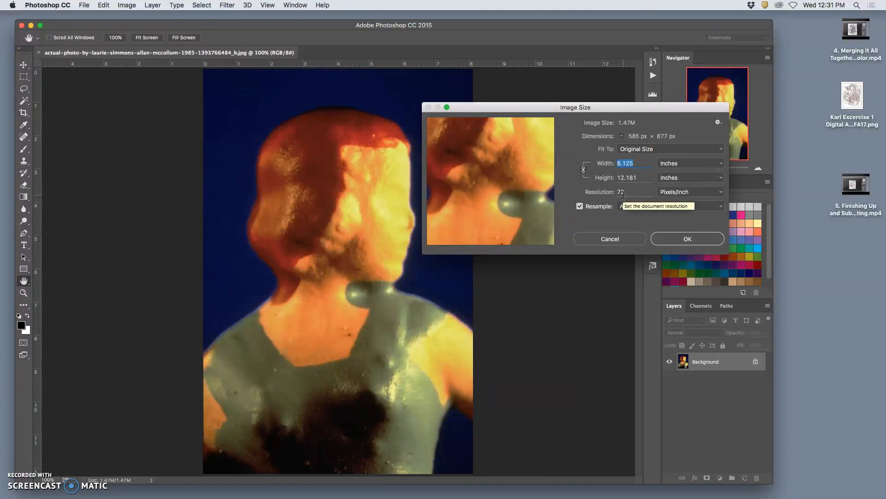
pyautogui.moveTo(623, 194); pyautogui.dragTo(617, 196)
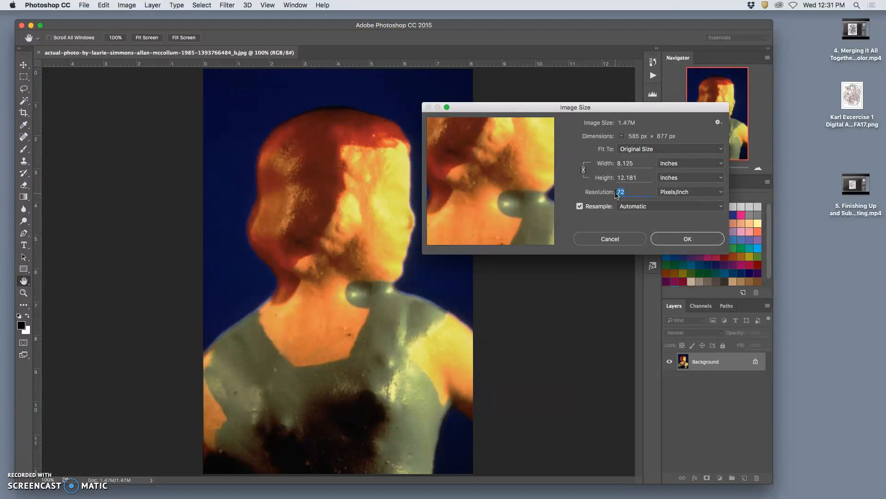
pyautogui.write('350')
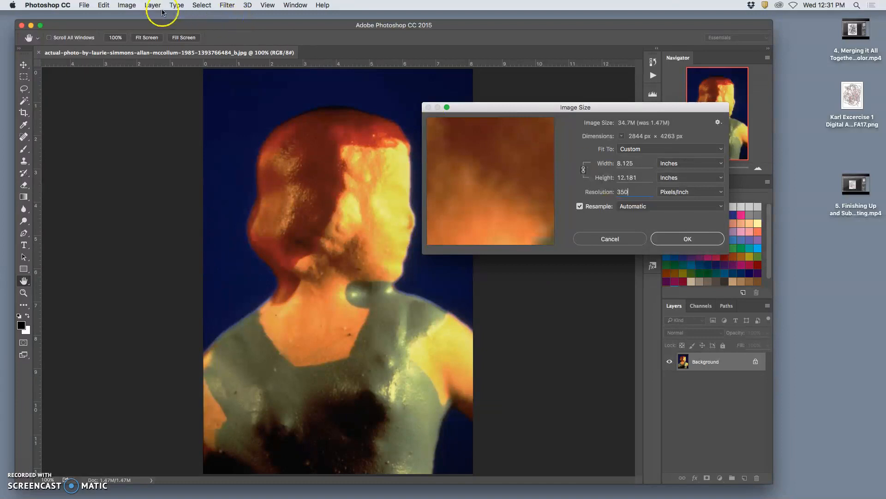
pyautogui.click(126, 6)
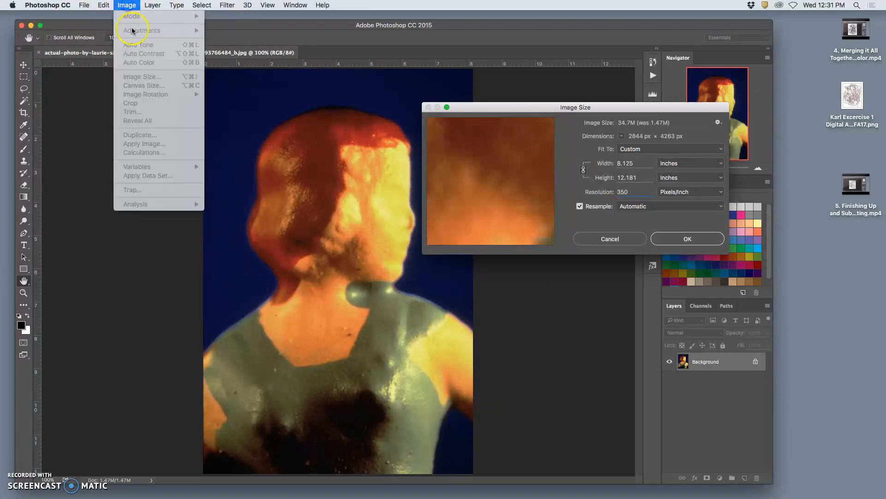
pyautogui.click(499, 108)
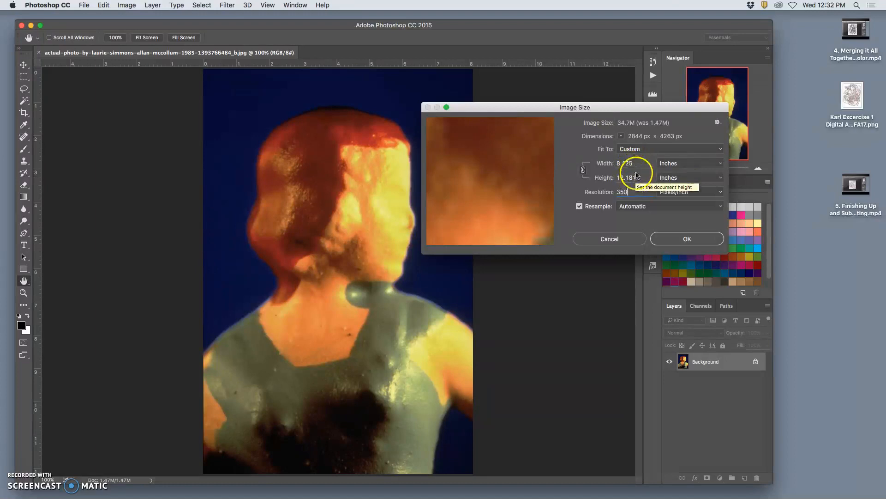
# - Set the image width to 11 inches with proportions linked and apply the resize with automatic resampling
pyautogui.doubleClick(634, 164)
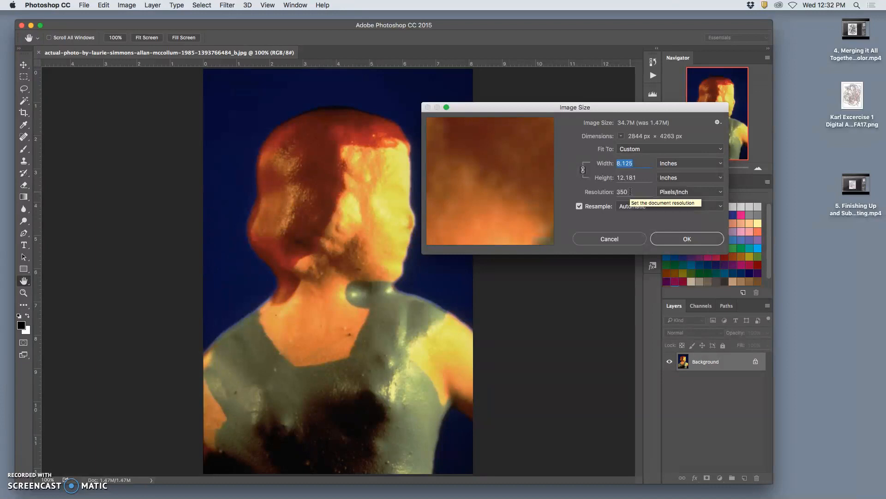
pyautogui.write('11')
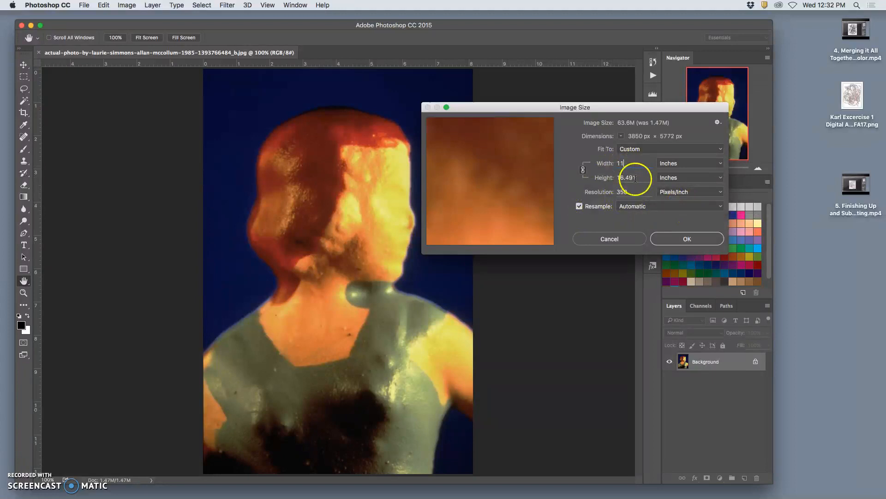
pyautogui.click(594, 208)
pyautogui.click(688, 238)
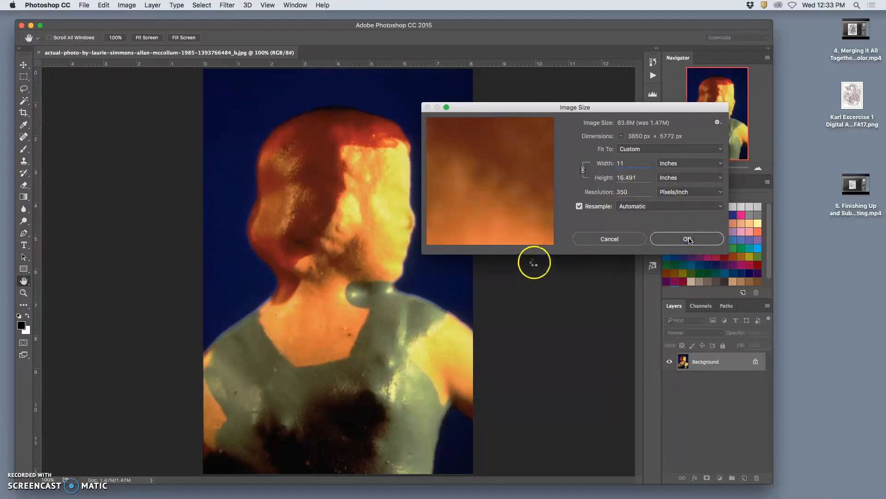
# - Examine the enlarged image's pixel quality around the neck at up to 800% magnification, then view the whole figure at 16.67%
pyautogui.press('w')
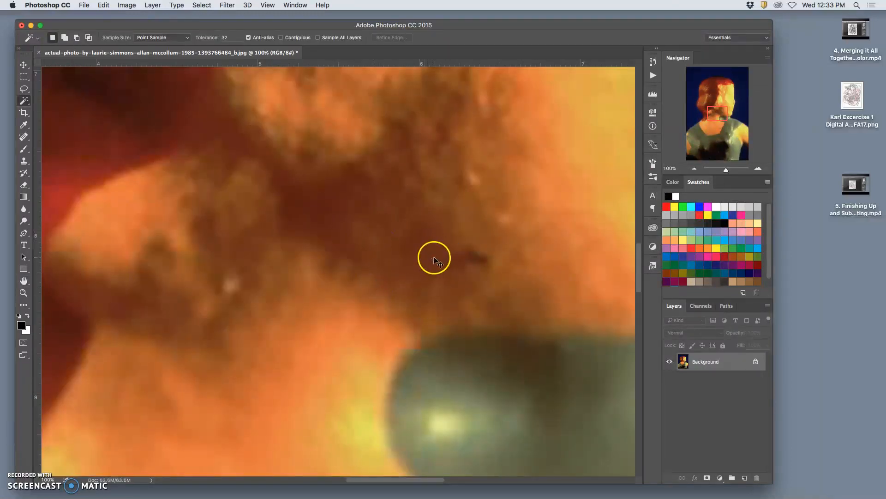
pyautogui.scroll(5, 434, 260)
pyautogui.press('super+minus')
pyautogui.press('super+plus')
pyautogui.press('super+plus')
pyautogui.press('super+plus')
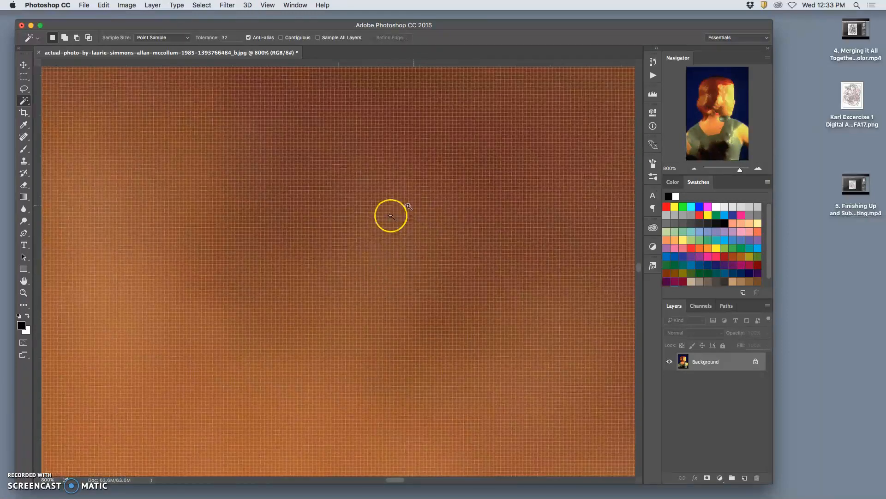
pyautogui.press('super+minus')
pyautogui.press('super+minus')
pyautogui.press('super+minus')
pyautogui.press('super+minus')
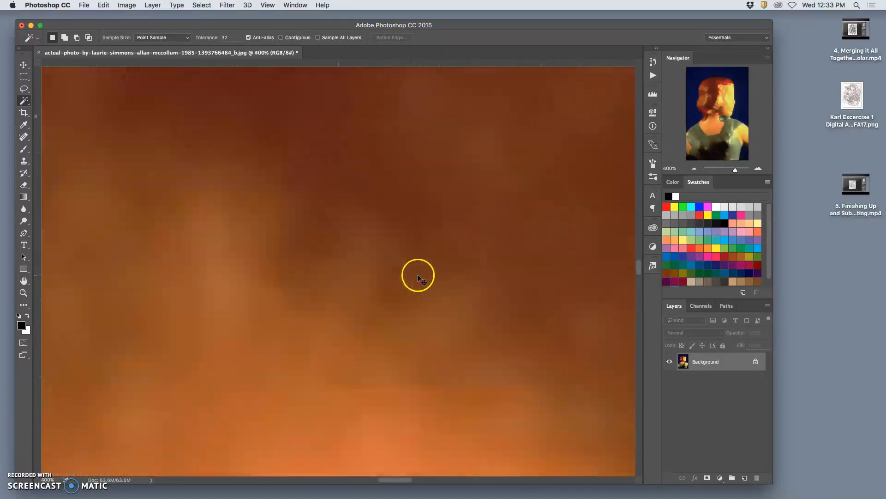
pyautogui.press('super+minus')
pyautogui.press('super+minus')
pyautogui.press('super+minus')
pyautogui.press('super+minus')
pyautogui.press('super+minus')
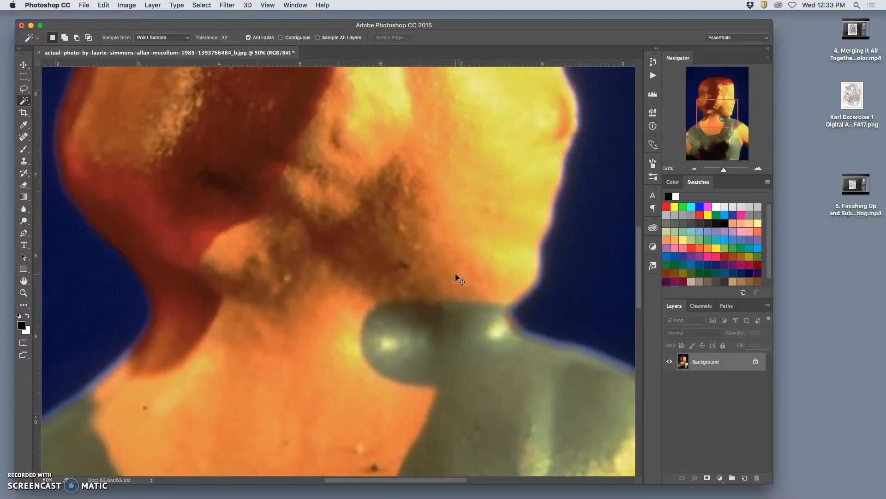
pyautogui.press('super+minus')
pyautogui.press('super+minus')
pyautogui.press('super+minus')
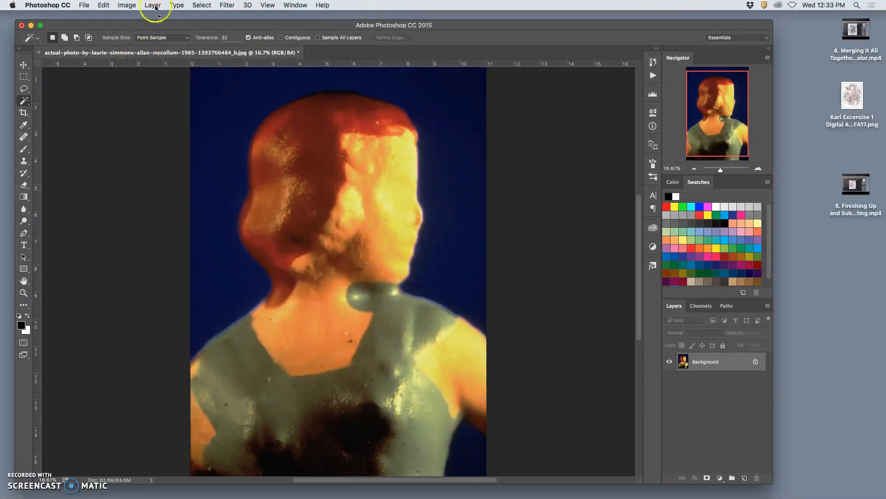
# - Open the image size settings and toggle the proportion link and the Resample option off and back on
pyautogui.click(127, 6)
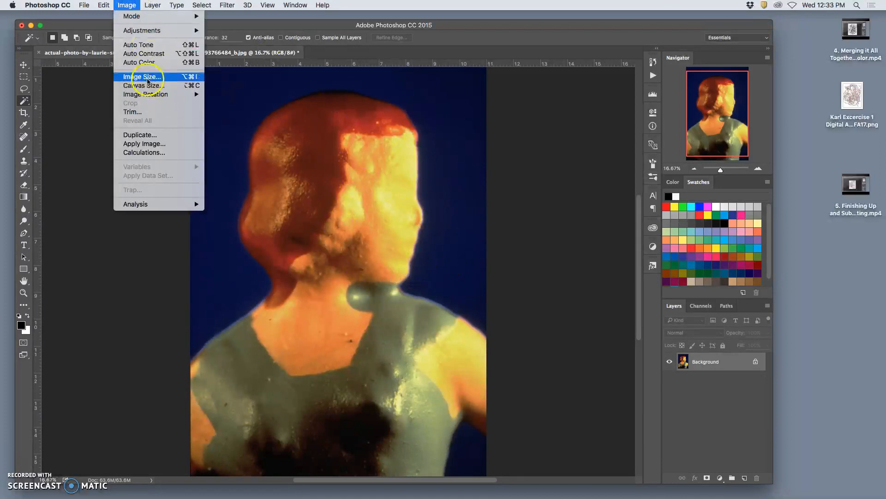
pyautogui.click(142, 77)
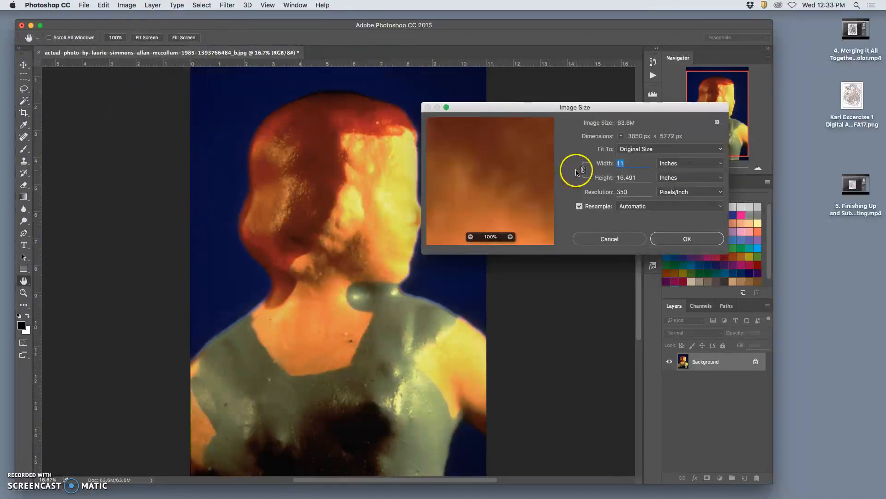
pyautogui.click(583, 171)
pyautogui.click(583, 171)
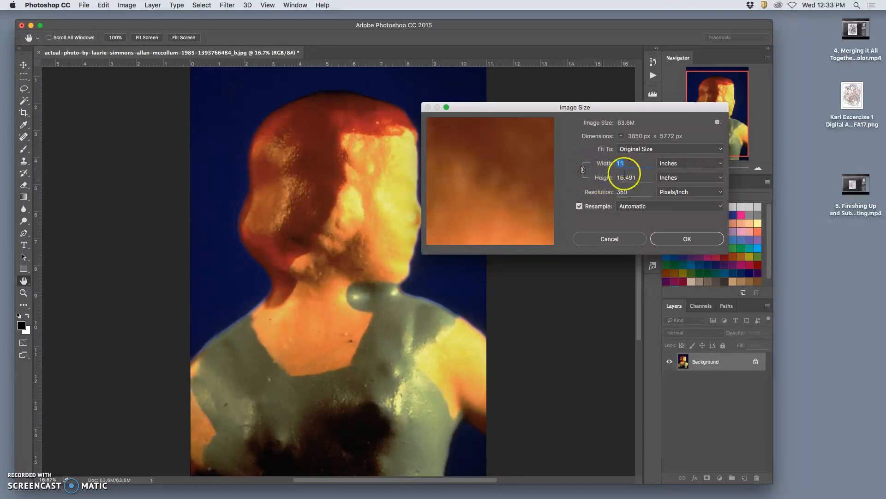
pyautogui.click(580, 207)
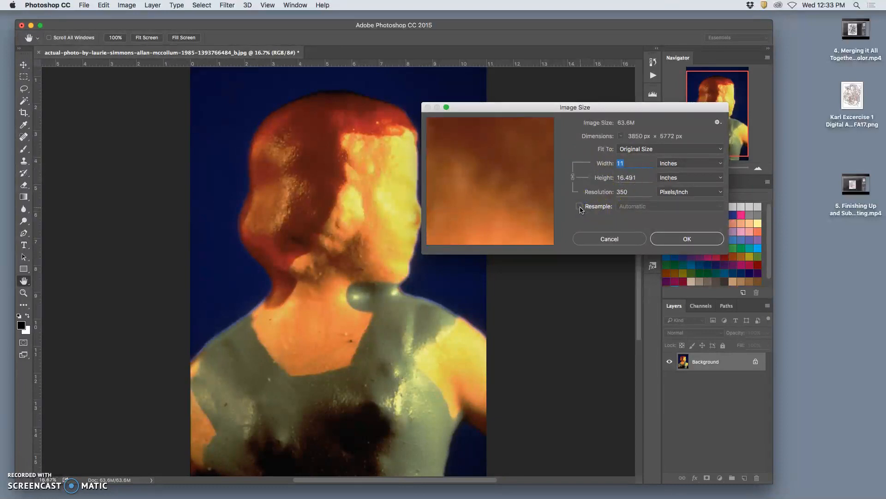
pyautogui.click(580, 207)
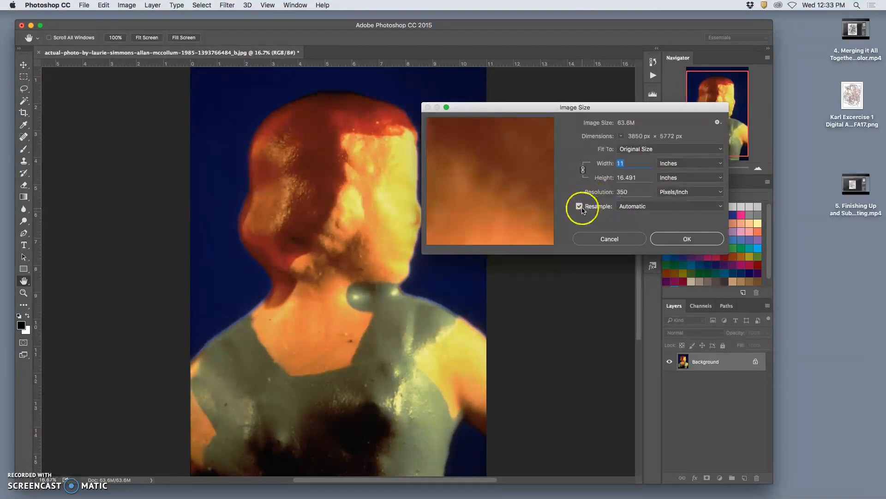
# - Try a 3-inch width with resampling off, and restore 11 inches with automatic resampling before applying the image size
pyautogui.click(580, 206)
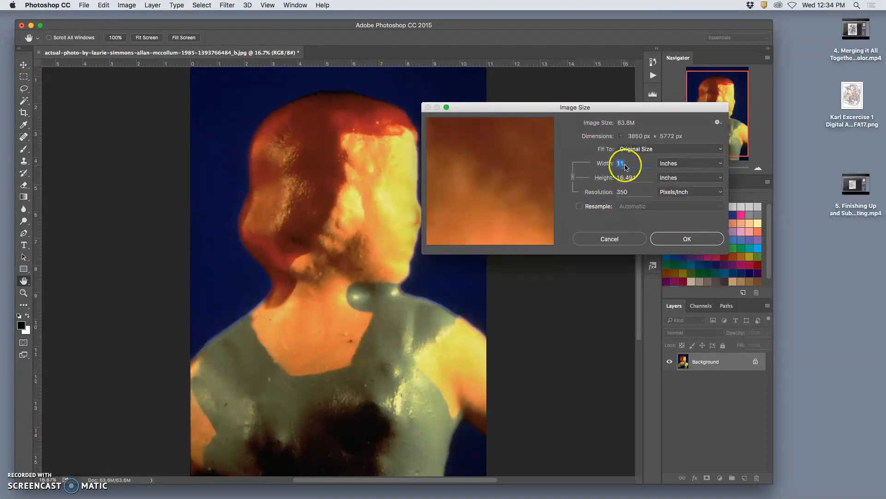
pyautogui.click(609, 164)
pyautogui.click(600, 181)
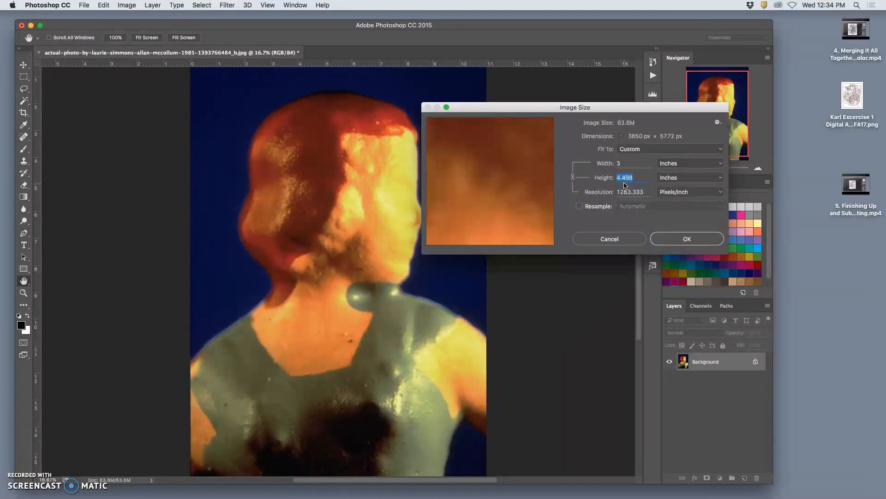
pyautogui.click(611, 164)
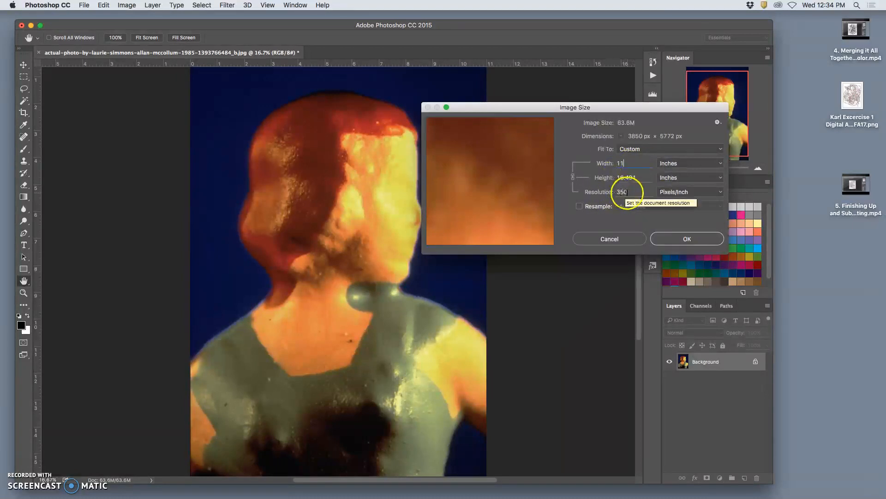
pyautogui.click(582, 206)
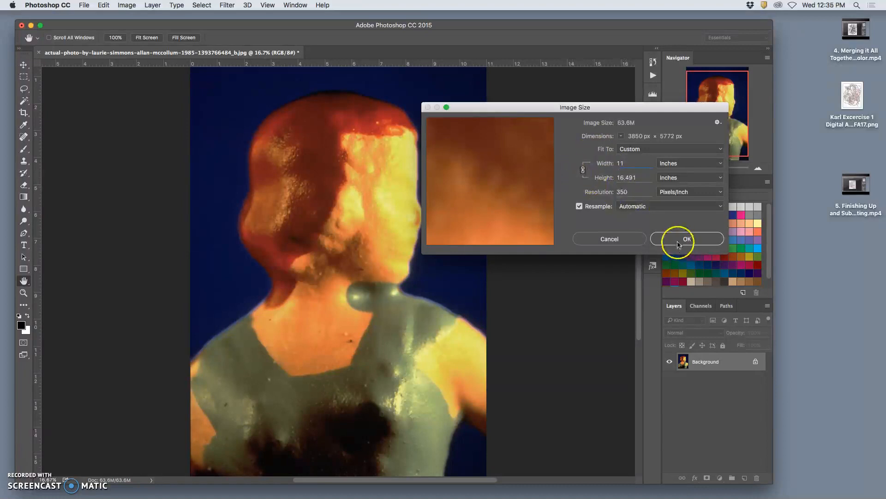
pyautogui.click(680, 240)
pyautogui.press('w')
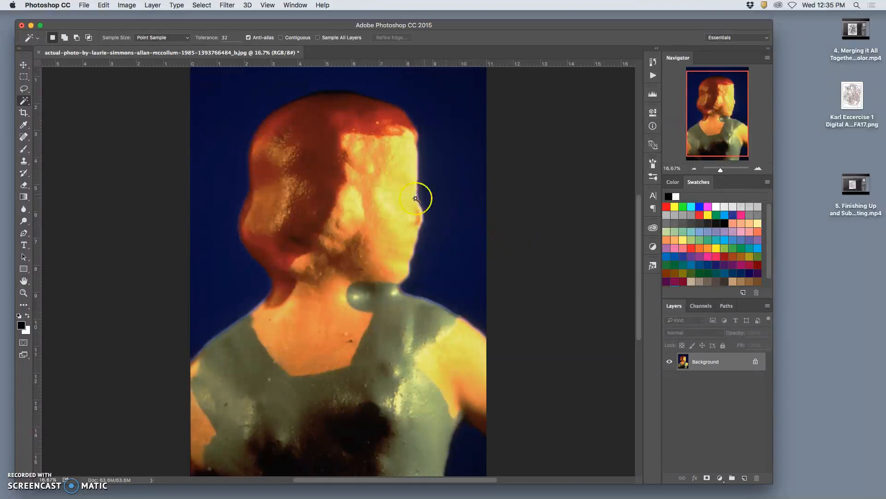
# - Examine the pixel quality around the jaw and neck at up to 300% magnification, and return to the whole figure at 12.5%
pyautogui.press('super+equal')
pyautogui.press('super+equal')
pyautogui.press('super+equal')
pyautogui.press('super+equal')
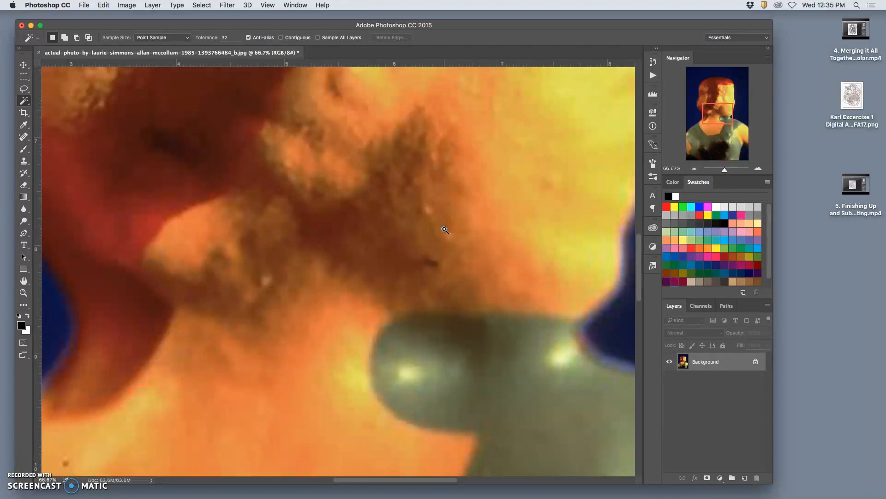
pyautogui.press('super+equal')
pyautogui.press('super+equal')
pyautogui.press('super+equal')
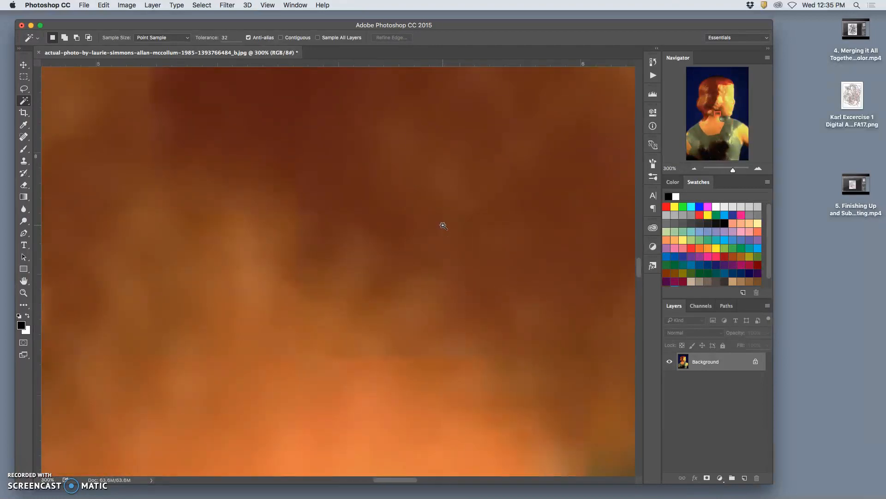
pyautogui.press('super+minus')
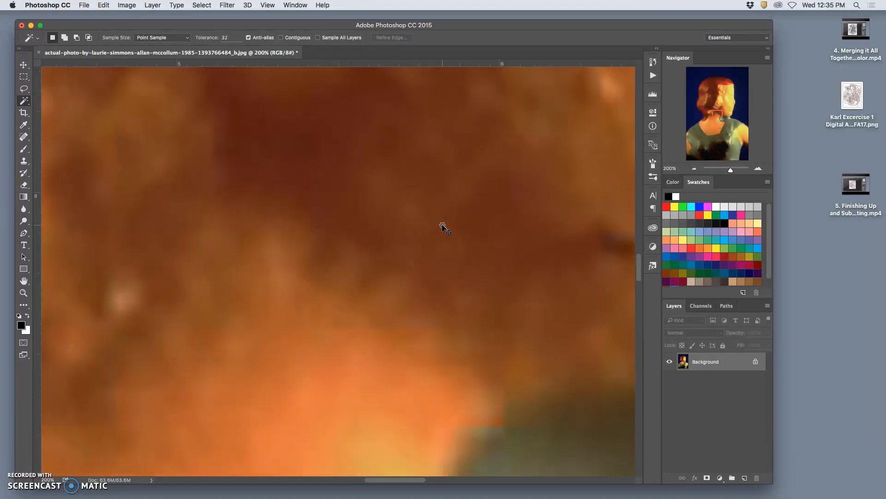
pyautogui.press('super+minus')
pyautogui.press('super+minus')
pyautogui.press('super+minus')
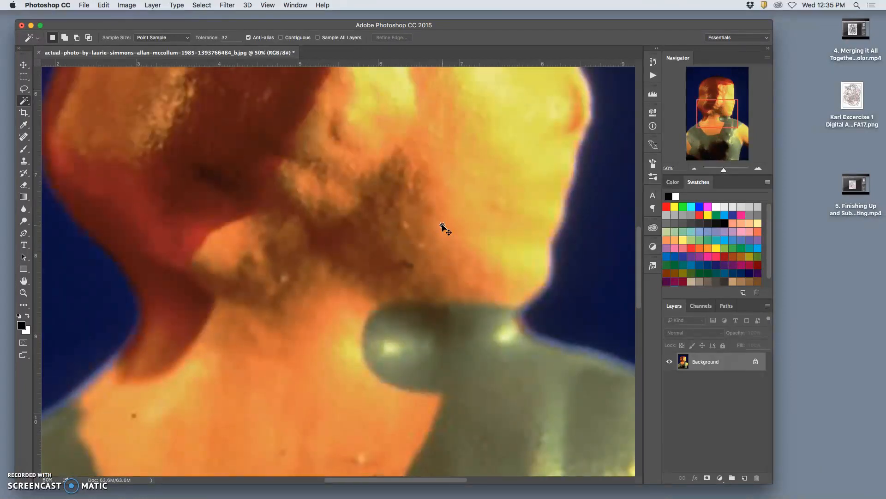
pyautogui.press('super+minus')
pyautogui.press('super+minus')
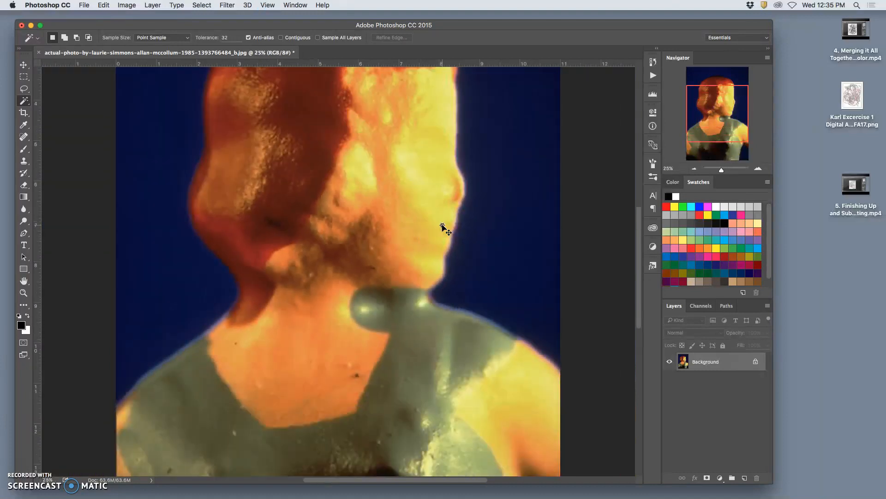
pyautogui.press('super+minus')
pyautogui.press('super+minus')
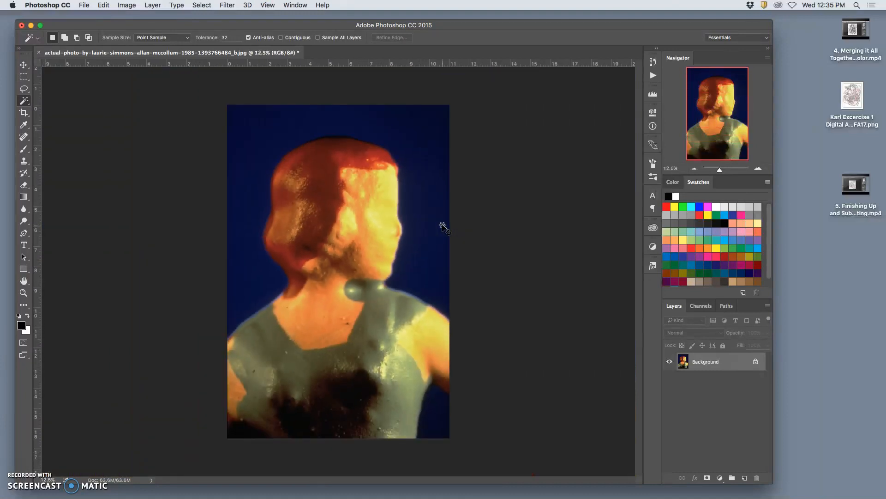
pyautogui.moveTo(441, 225); pyautogui.dragTo(433, 250)
# - Draw a black ellipse shape about 4741 × 3637 px over the figure's shoulders and torso
pyautogui.click(23, 271)
pyautogui.click(24, 272)
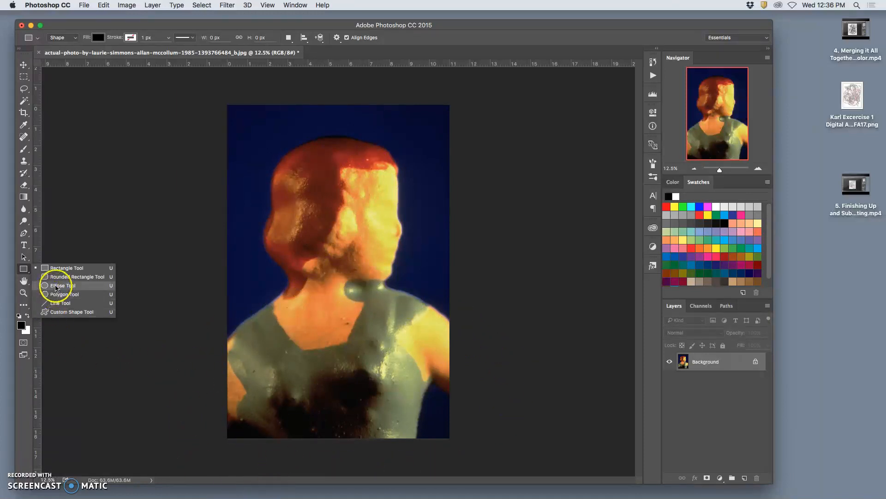
pyautogui.click(56, 286)
pyautogui.moveTo(189, 261); pyautogui.dragTo(463, 471)
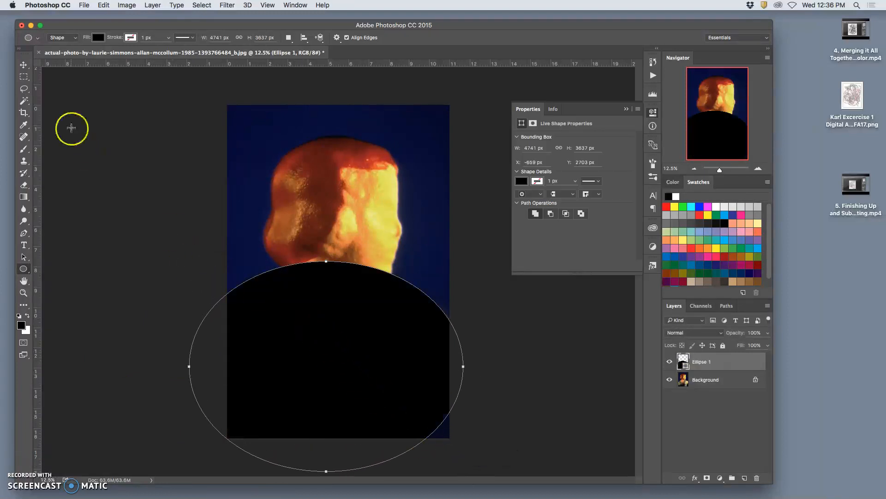
# - Move the ellipse down to the base of the neck and scale it to about 4698 × 3622 px
pyautogui.click(23, 67)
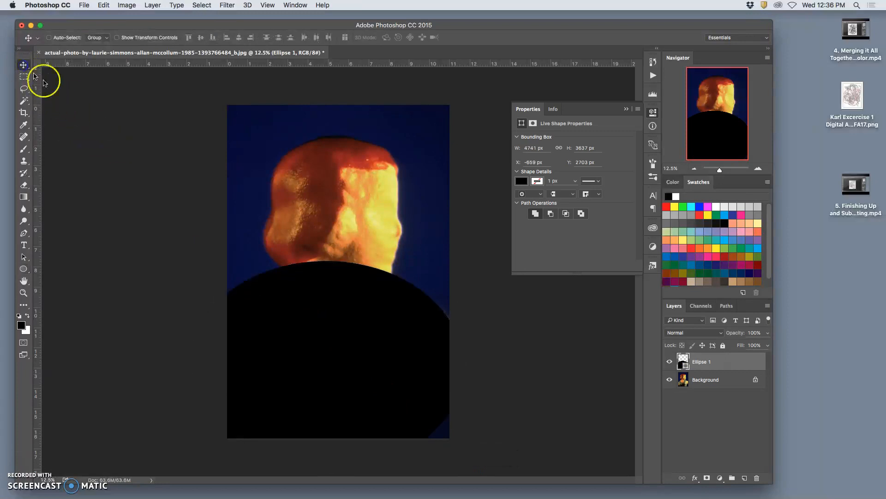
pyautogui.moveTo(301, 294); pyautogui.dragTo(323, 318)
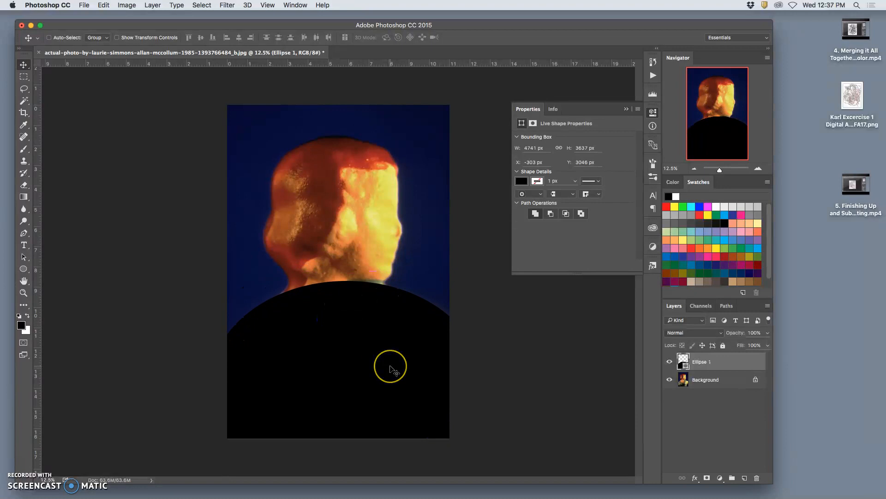
pyautogui.press('super+t')
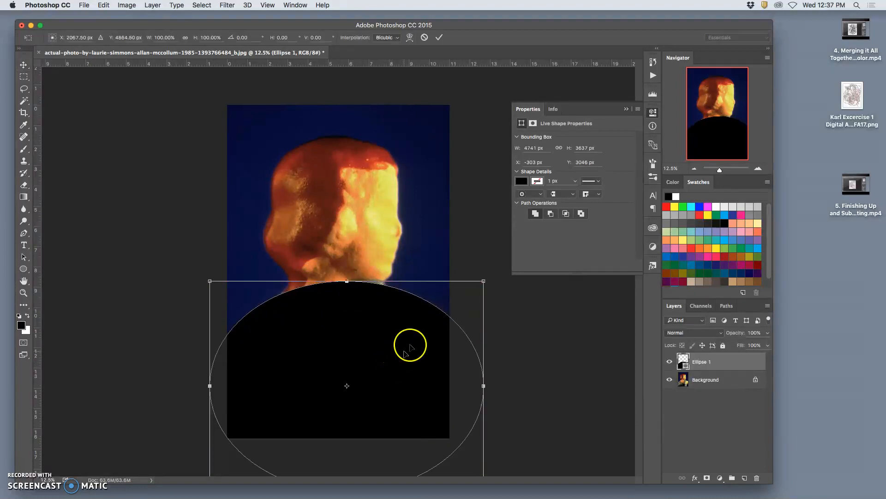
pyautogui.moveTo(484, 281)
pyautogui.mouseDown()
pyautogui.moveTo(416, 323)
pyautogui.moveTo(415, 336)
pyautogui.moveTo(491, 301)
pyautogui.moveTo(484, 282)
pyautogui.mouseUp()
pyautogui.moveTo(427, 316); pyautogui.dragTo(411, 340)
pyautogui.press('Return')
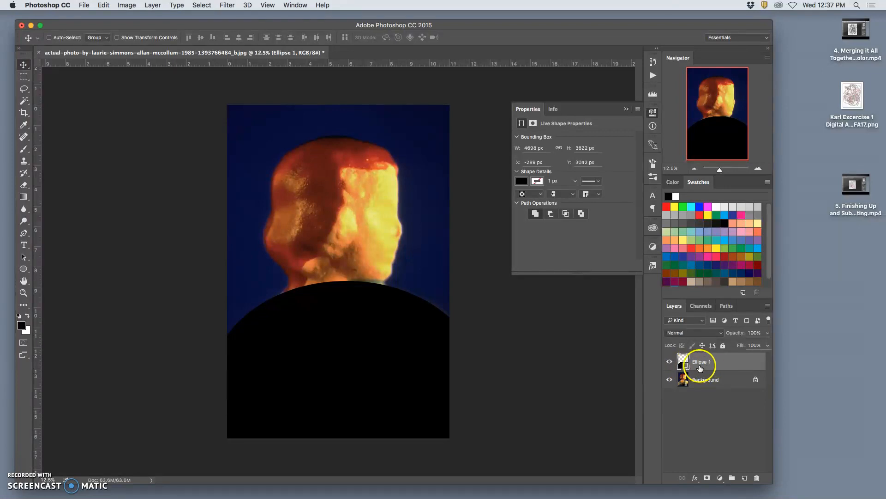
# - Fill the ellipse with a bright yellow swatch color
pyautogui.doubleClick(723, 367)
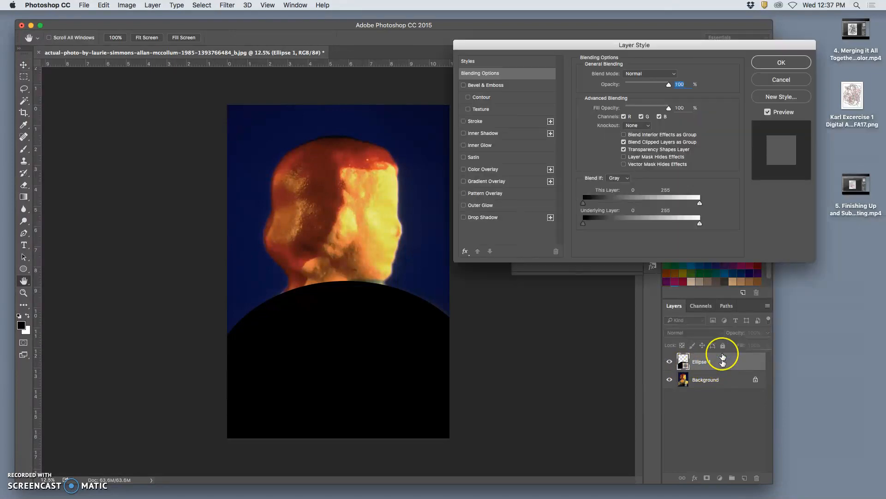
pyautogui.click(776, 78)
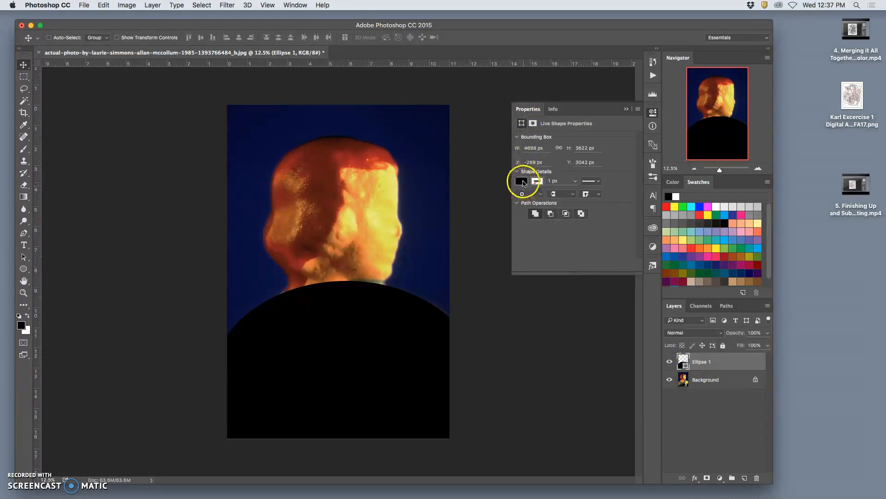
pyautogui.click(524, 183)
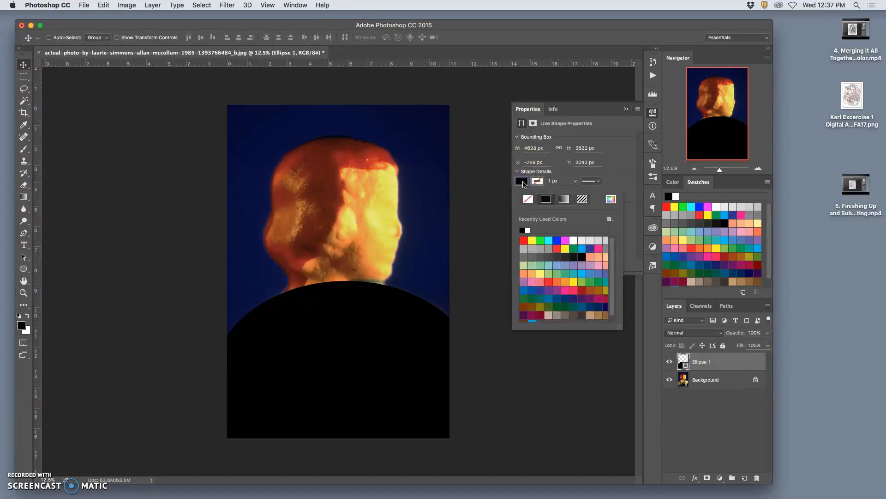
pyautogui.click(523, 183)
pyautogui.click(523, 183)
pyautogui.click(566, 248)
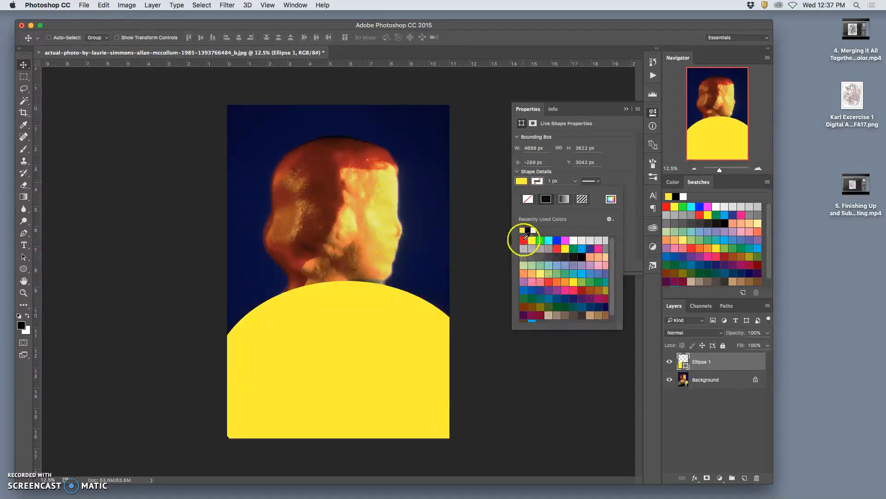
# - Recolor the ellipse's fill with the golden tone #e1c141 sampled from the figure's face
pyautogui.click(612, 199)
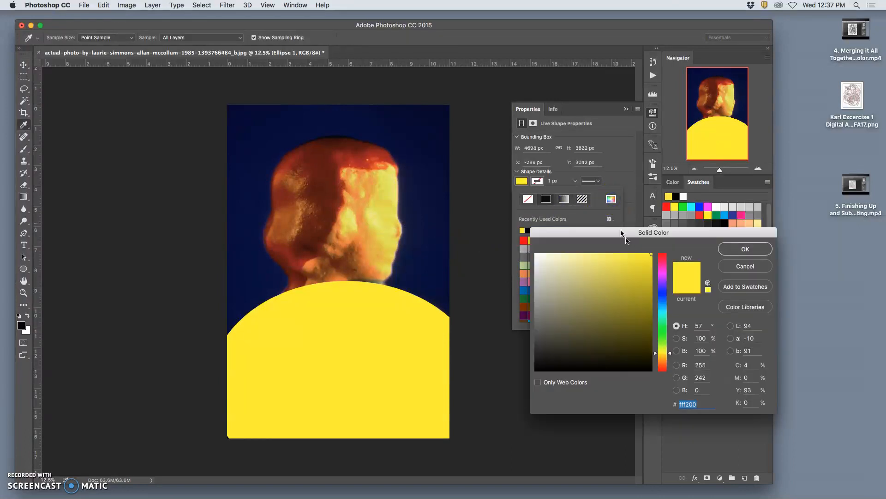
pyautogui.click(377, 220)
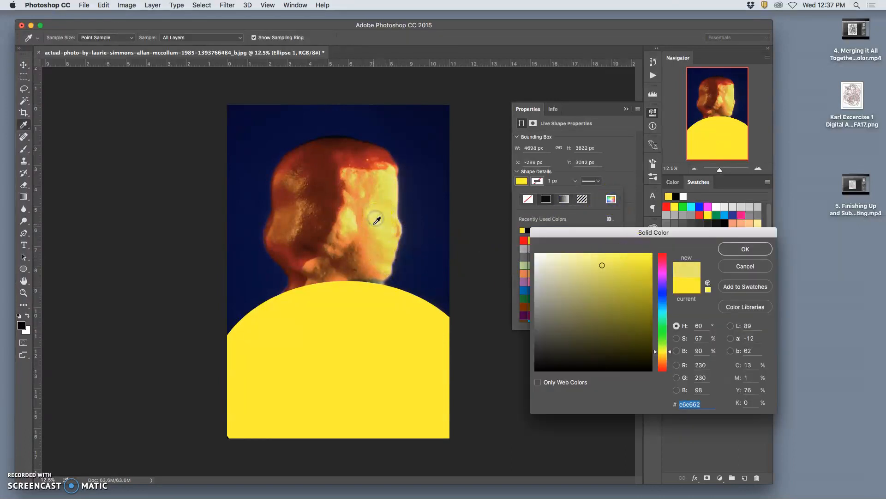
pyautogui.moveTo(373, 224)
pyautogui.mouseDown()
pyautogui.moveTo(340, 242)
pyautogui.moveTo(374, 236)
pyautogui.mouseUp()
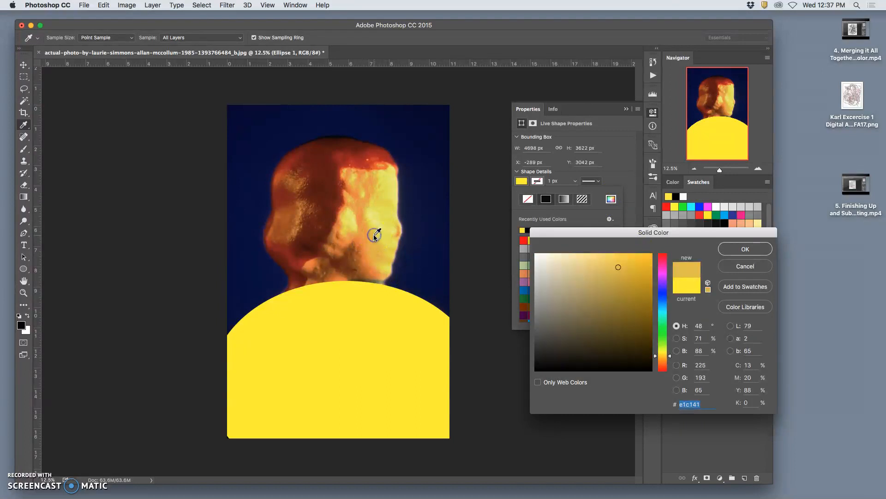
pyautogui.click(745, 249)
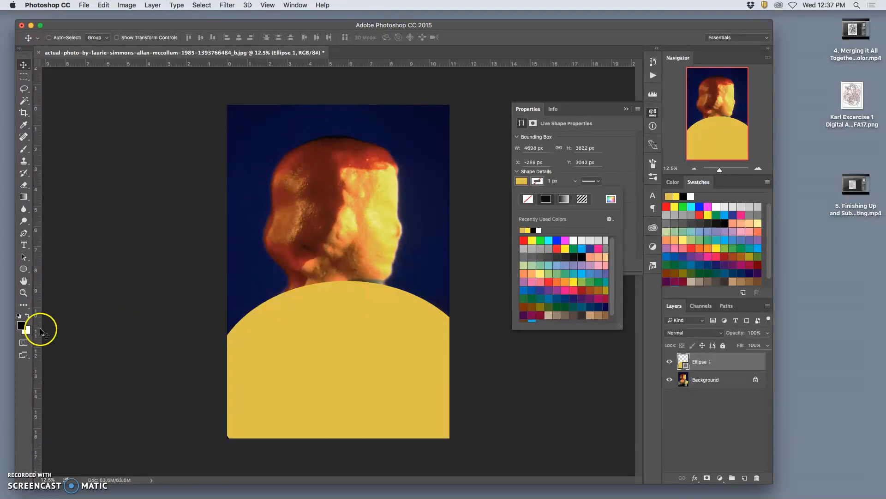
# - Draw a golden rounded rectangle about 1280 × 2291 px with 10 px corners over the face, and undo the extra small one
pyautogui.click(27, 271)
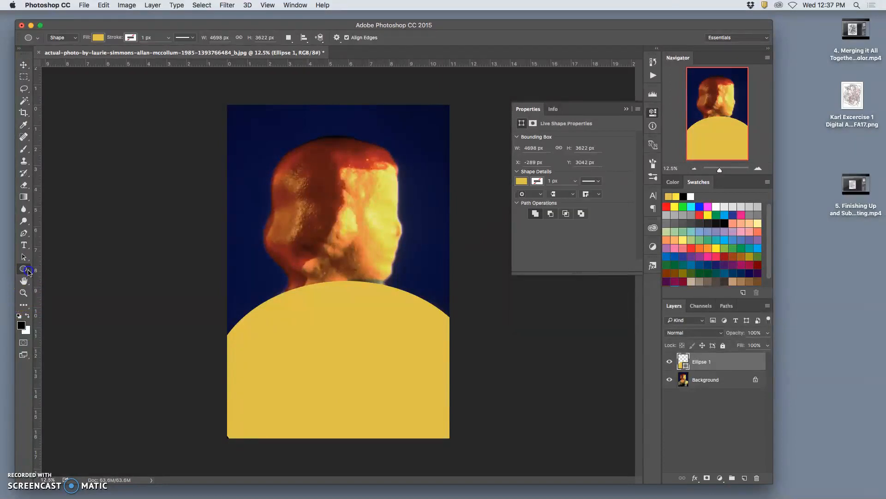
pyautogui.click(50, 276)
pyautogui.moveTo(337, 161); pyautogui.dragTo(385, 270)
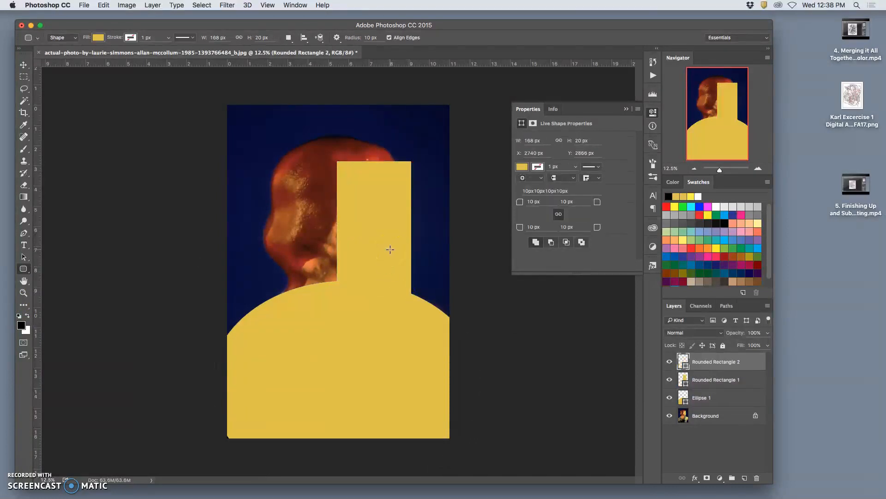
pyautogui.press('super+z')
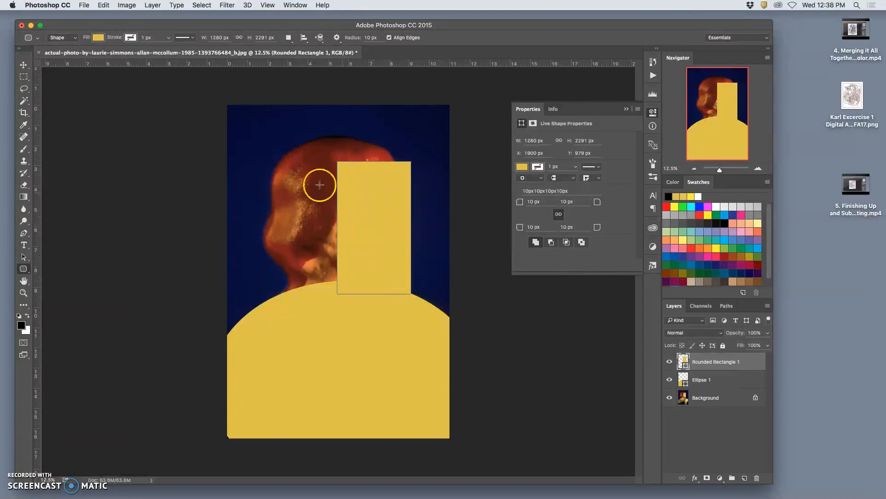
# - Move the golden rounded rectangle onto the back of the head and scale it to about 1230 × 1961 px
pyautogui.click(22, 65)
pyautogui.moveTo(361, 205)
pyautogui.mouseDown()
pyautogui.moveTo(360, 222)
pyautogui.moveTo(356, 208)
pyautogui.mouseUp()
pyautogui.press('super+t')
pyautogui.moveTo(406, 169); pyautogui.dragTo(389, 187)
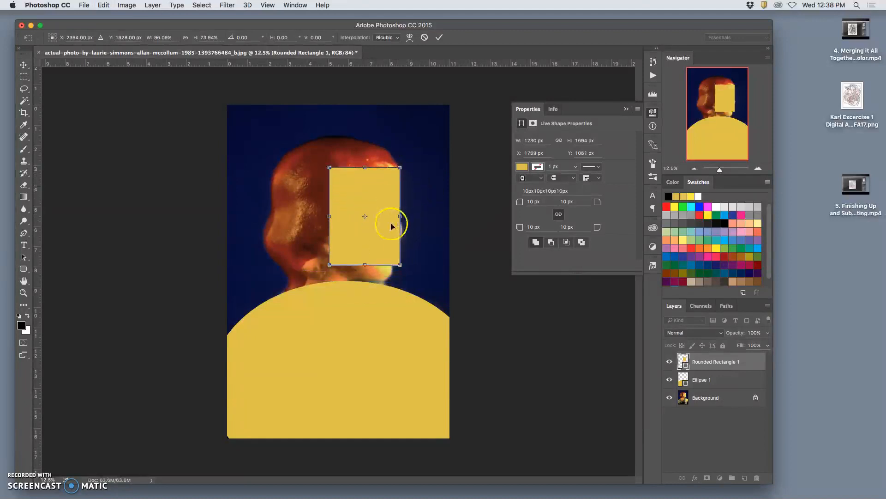
pyautogui.moveTo(368, 264); pyautogui.dragTo(364, 277)
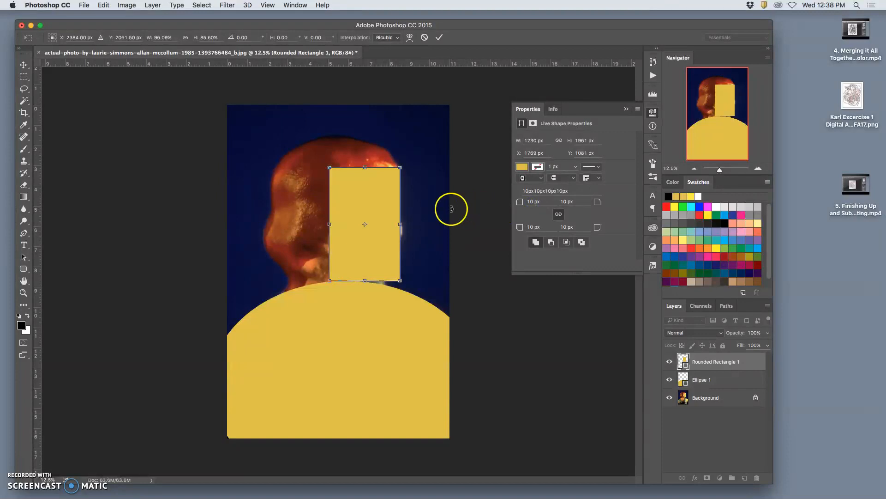
pyautogui.press('Return')
# - Set all four linked corner radii of the rounded rectangle to 80 px
pyautogui.press('super+equal')
pyautogui.press('super+equal')
pyautogui.press('super+equal')
pyautogui.press('super+equal')
pyautogui.press('super+equal')
pyautogui.press('super+equal')
pyautogui.press('super+equal')
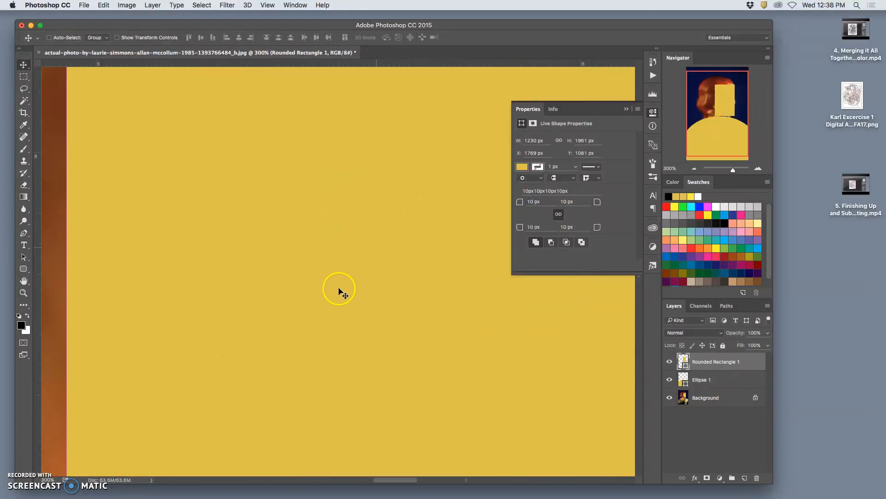
pyautogui.press('super+equal')
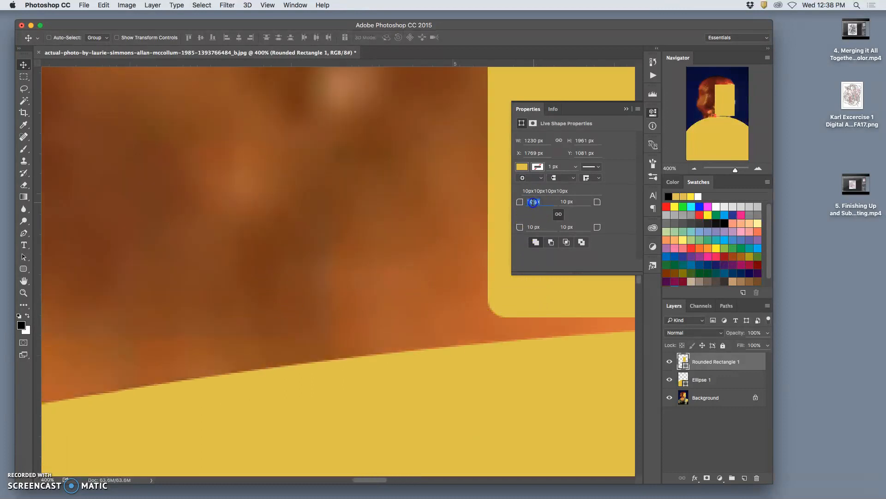
pyautogui.click(559, 214)
pyautogui.click(560, 213)
pyautogui.write('80')
pyautogui.press('Return')
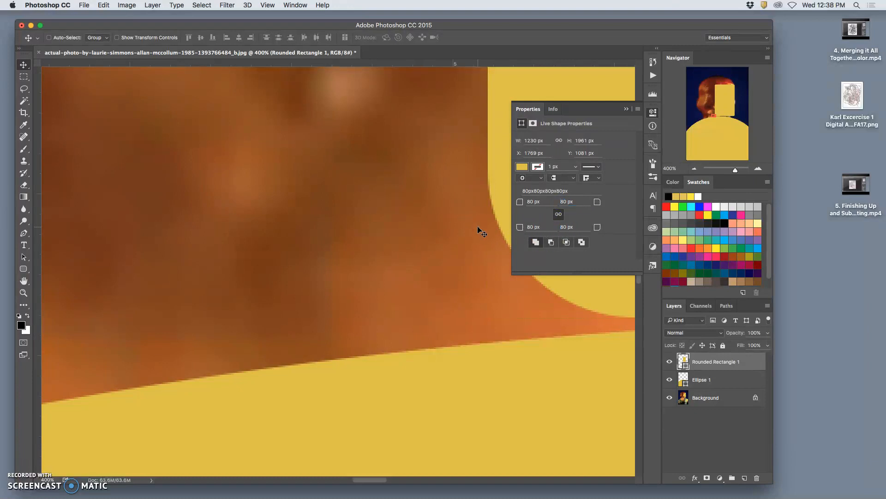
# - Open the custom solid color picker for the rounded rectangle's fill
pyautogui.moveTo(484, 232); pyautogui.dragTo(421, 228)
pyautogui.press('super+minus')
pyautogui.scroll(5, 373, 231)
pyautogui.hscroll(3, 367, 233)
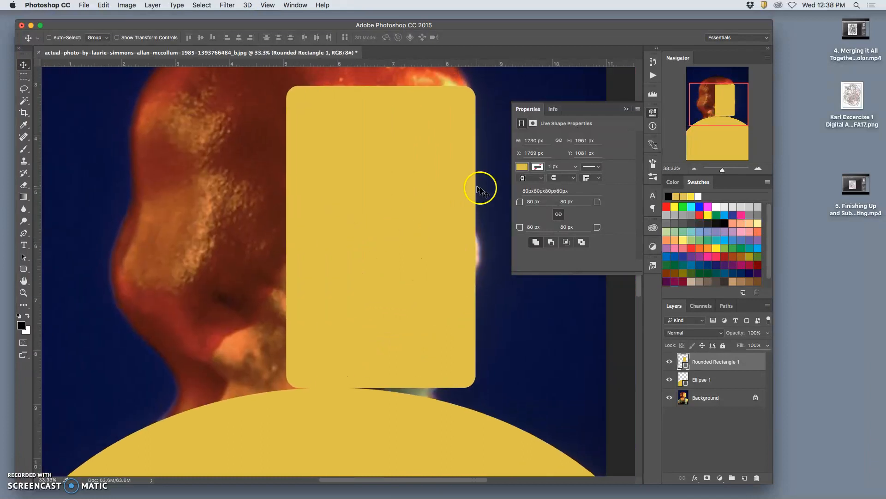
pyautogui.click(523, 166)
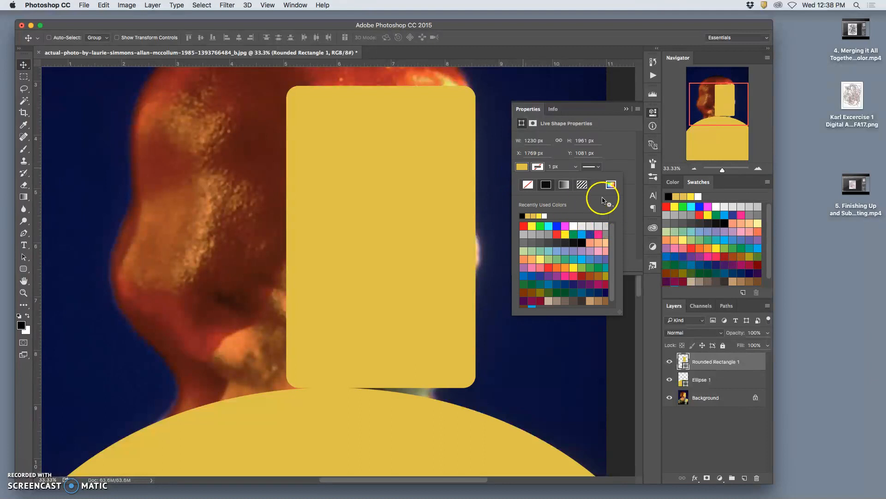
pyautogui.click(611, 185)
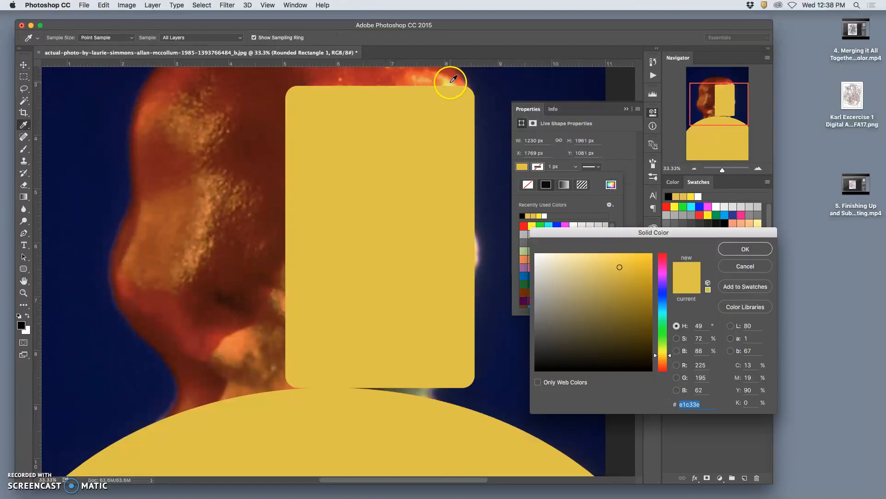